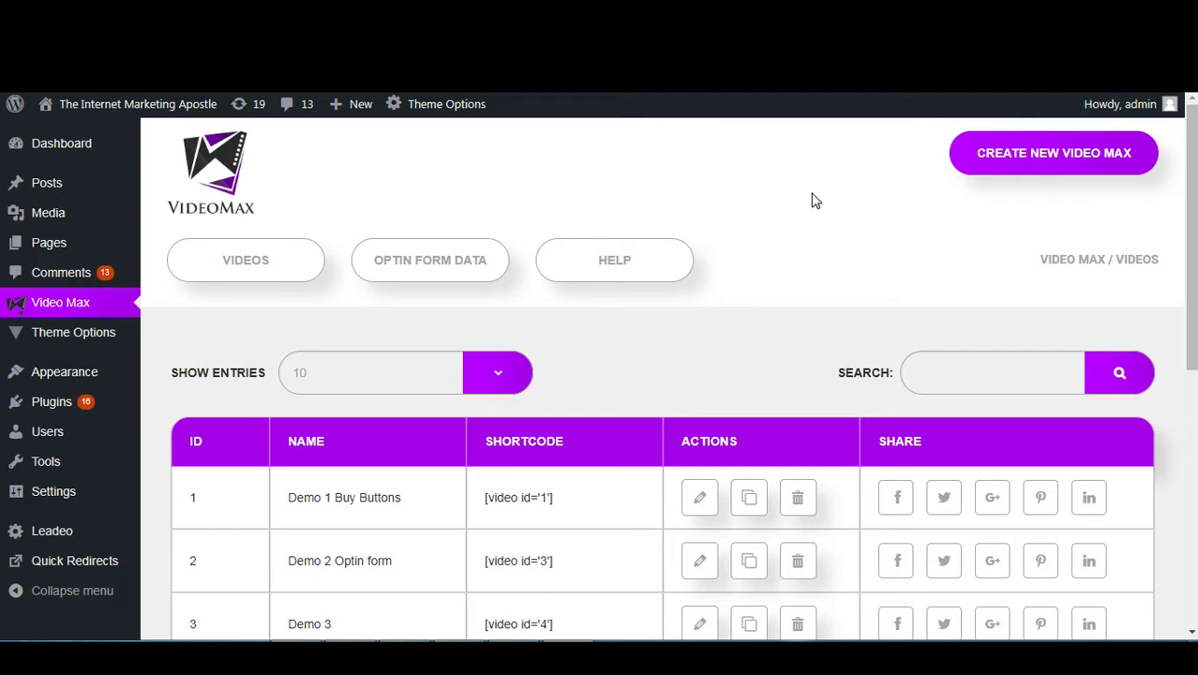
Start a new Video Max video, then switch to Notepad++ and copy the YouTube URL from the note
{"action": "left_click", "coordinate": [1038, 158]}
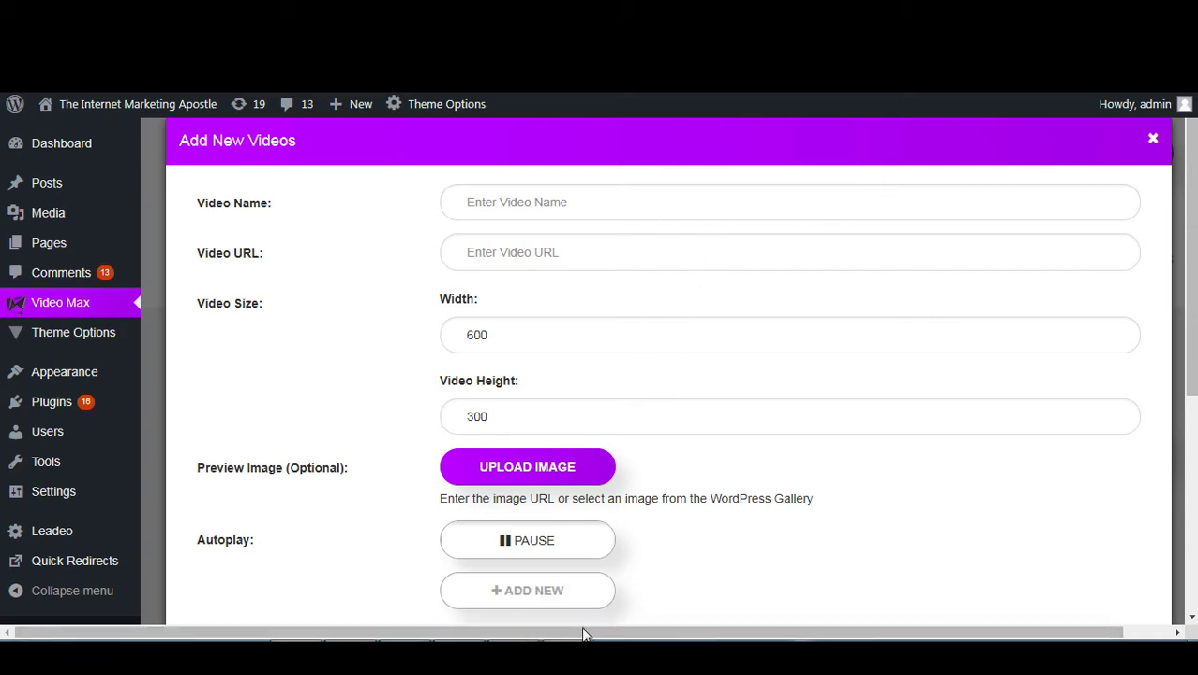
{"action": "key", "text": "alt+Tab"}
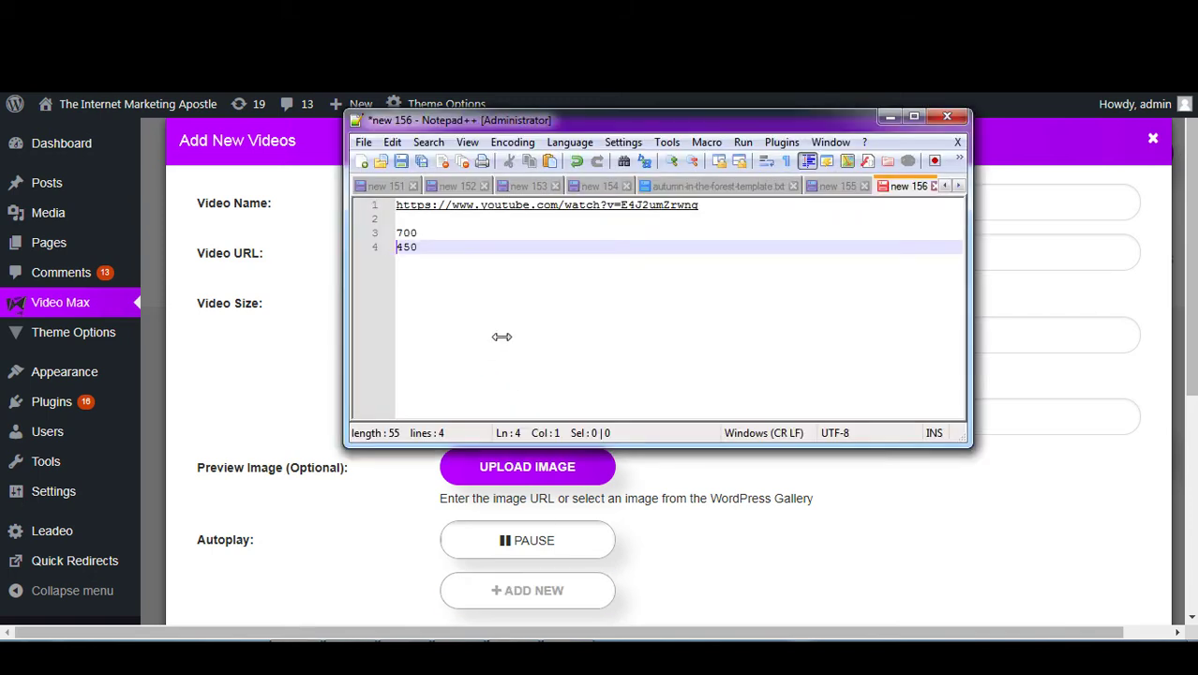
{"action": "left_click_drag", "start_coordinate": [710, 204], "coordinate": [392, 208]}
{"action": "key", "text": "ctrl+c"}
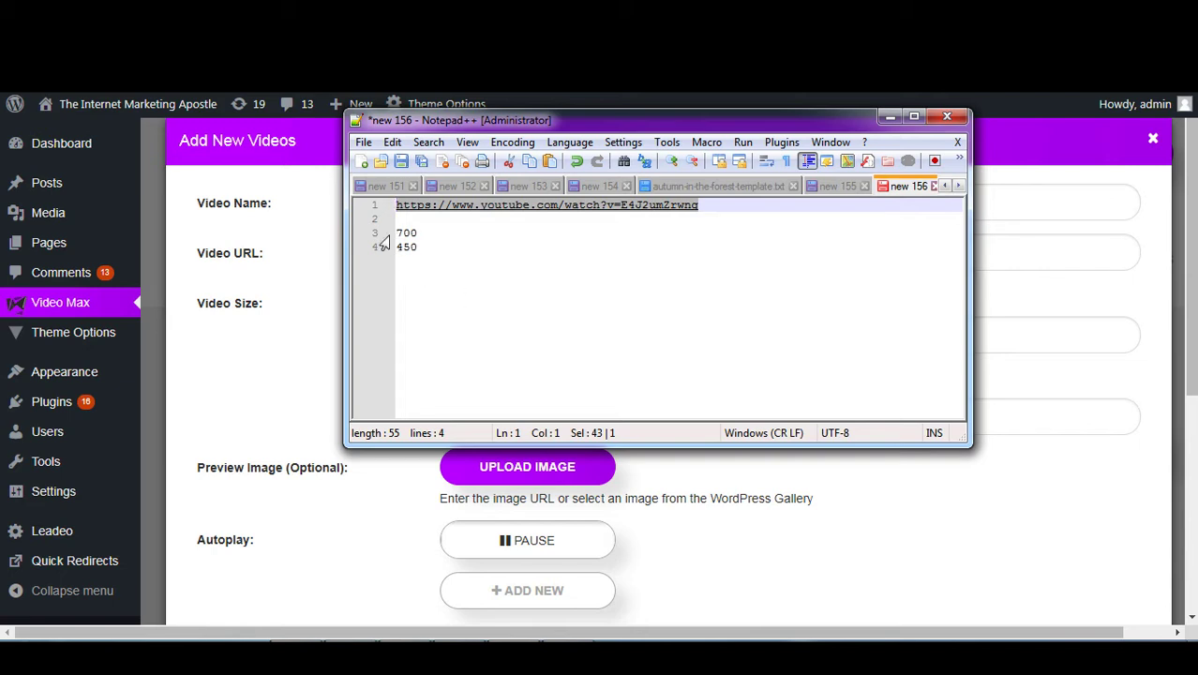
{"action": "left_click", "coordinate": [884, 121]}
Name the new video "Buy Buttons" and paste the copied YouTube link as its video URL
{"action": "left_click", "coordinate": [549, 202]}
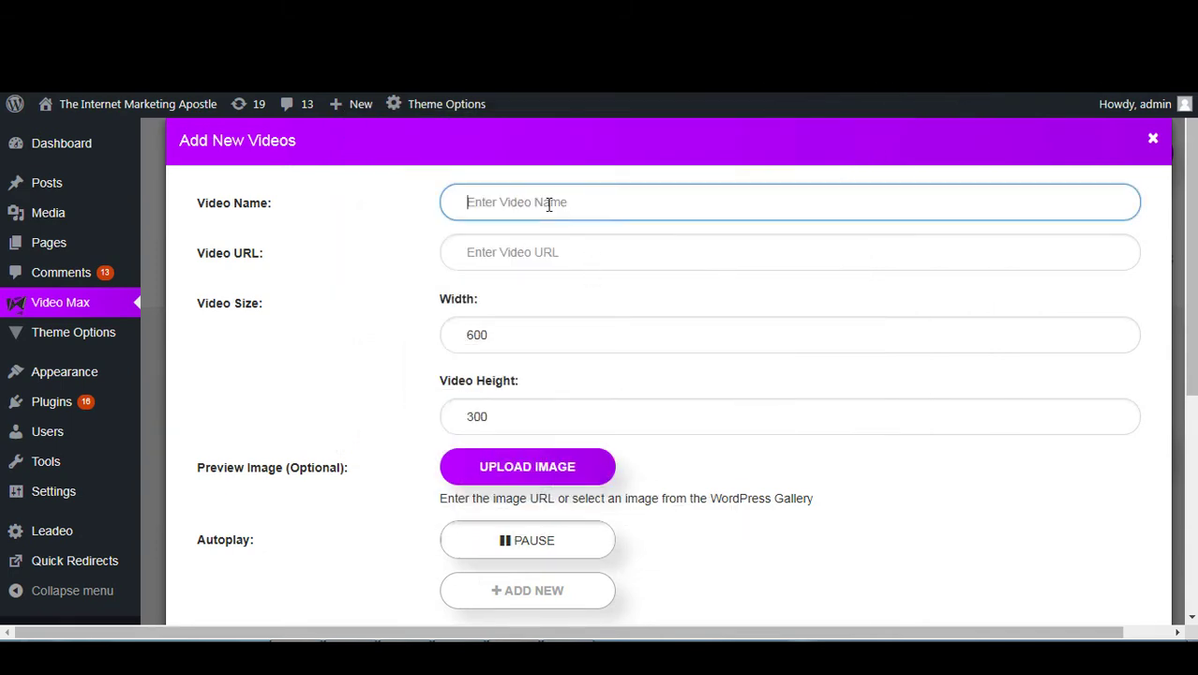
{"action": "type", "text": "B"}
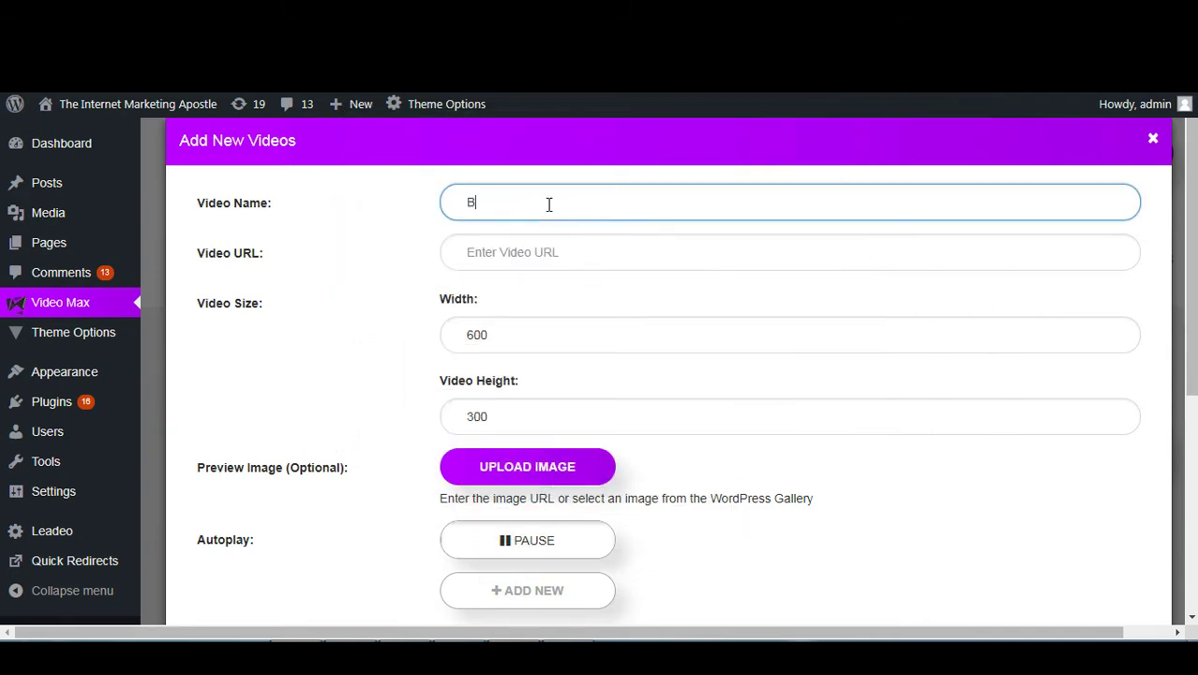
{"action": "type", "text": "uy Buttons"}
{"action": "left_click", "coordinate": [546, 258]}
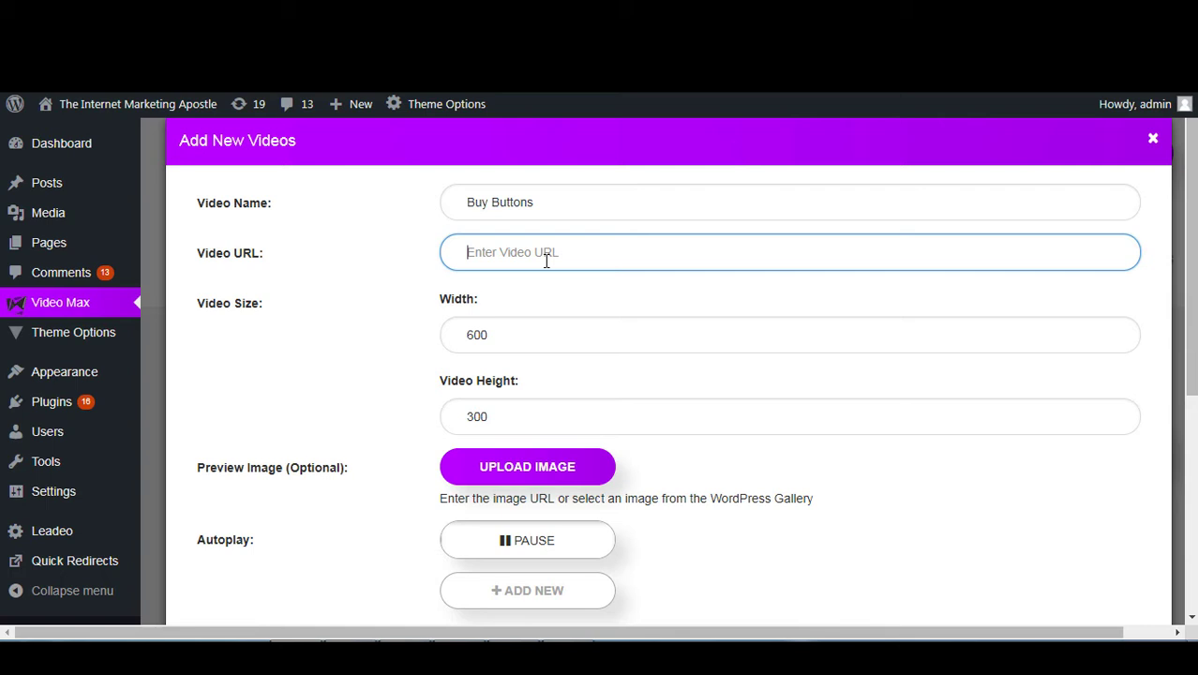
{"action": "key", "text": "ctrl+v"}
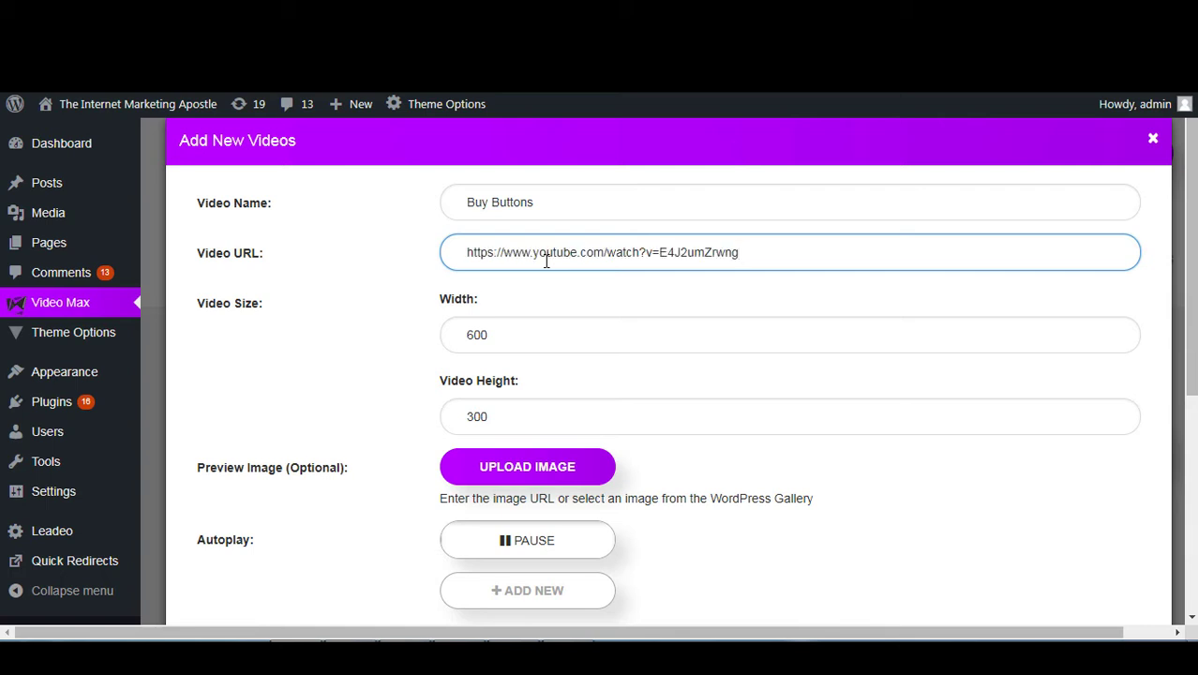
Set the video size to a width of 700 and a height of 450
{"action": "left_click", "coordinate": [517, 335]}
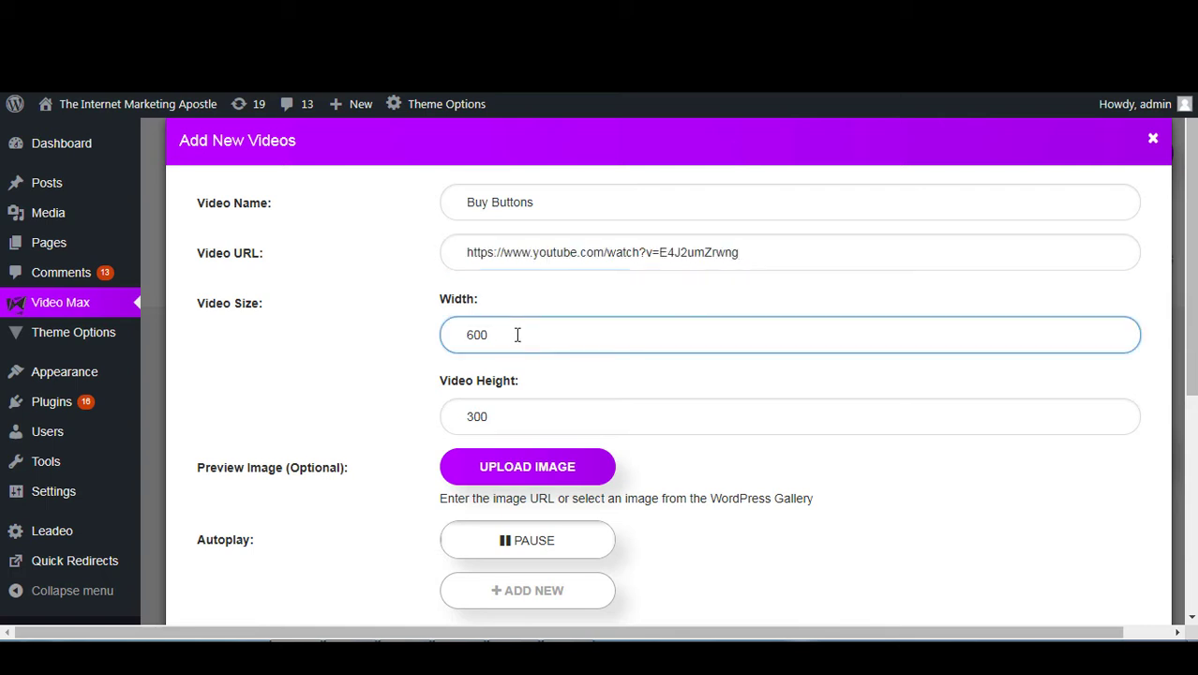
{"action": "key", "text": "BackSpace"}
{"action": "key", "text": "BackSpace"}
{"action": "key", "text": "BackSpace"}
{"action": "type", "text": "700"}
{"action": "left_click", "coordinate": [502, 417]}
{"action": "key", "text": "BackSpace"}
{"action": "key", "text": "BackSpace"}
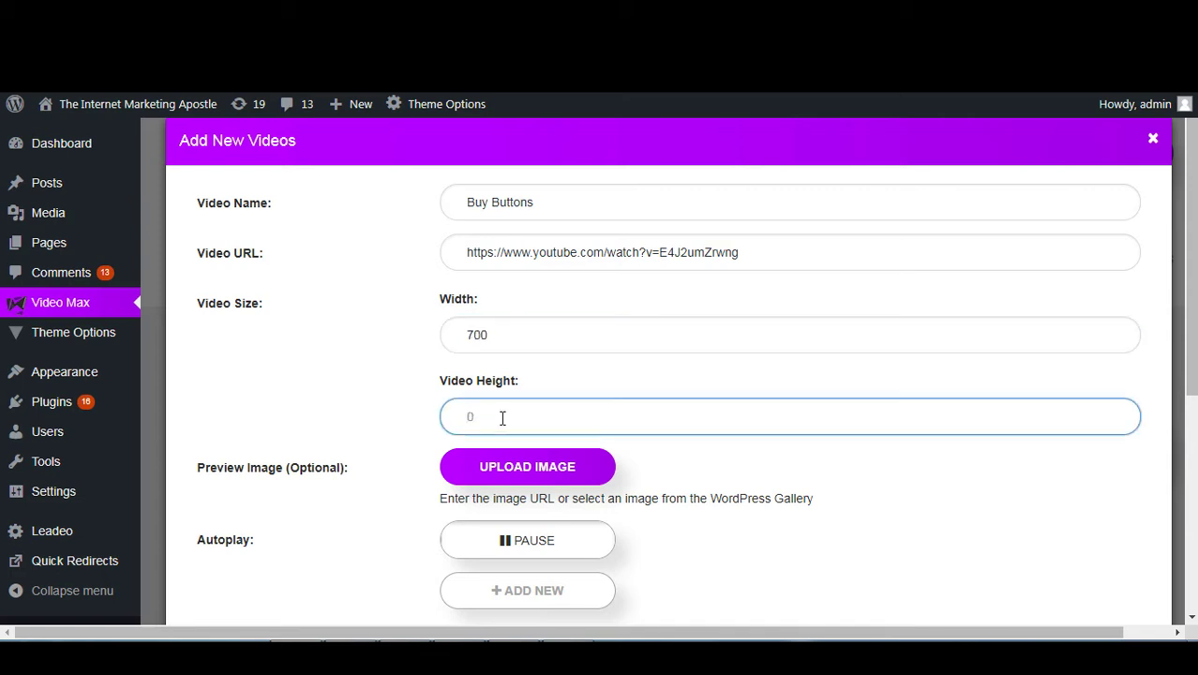
{"action": "type", "text": "450"}
{"action": "left_click_drag", "start_coordinate": [1193, 206], "coordinate": [1190, 274]}
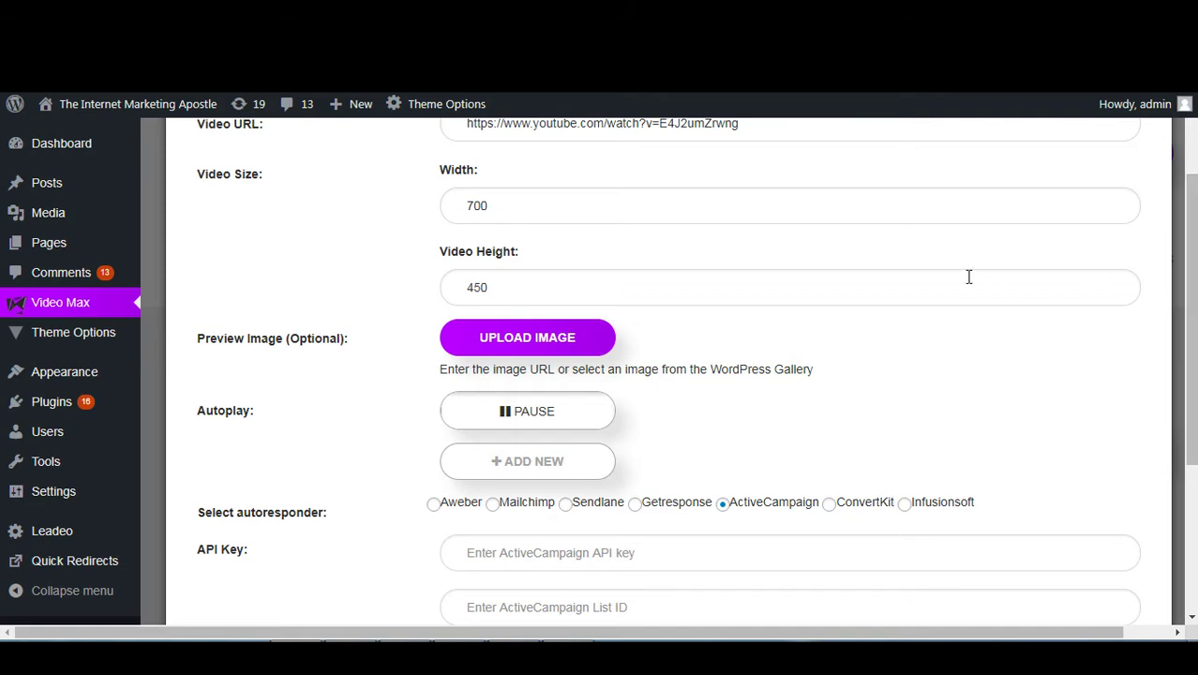
{"action": "left_click", "coordinate": [513, 339]}
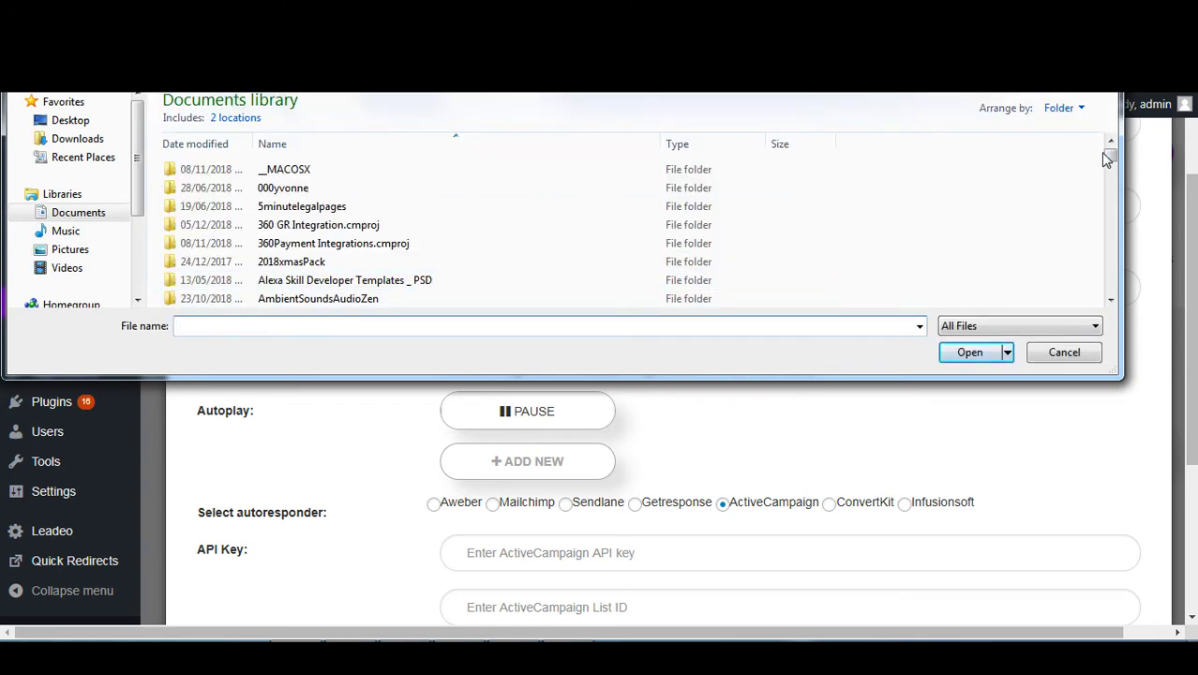
{"action": "left_click_drag", "start_coordinate": [1110, 154], "coordinate": [1110, 195]}
{"action": "key", "text": "Escape"}
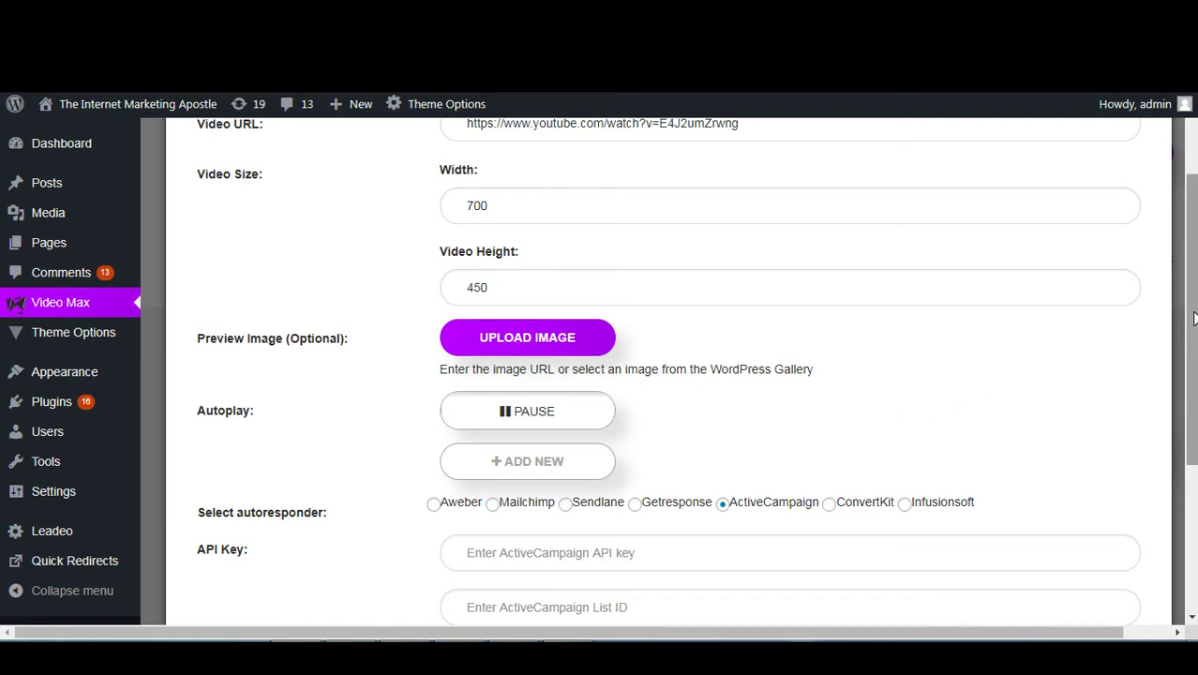
Add a new video action of the type Buy Buttons
{"action": "scroll", "coordinate": [1193, 318], "scroll_direction": "down", "scroll_amount": 2}
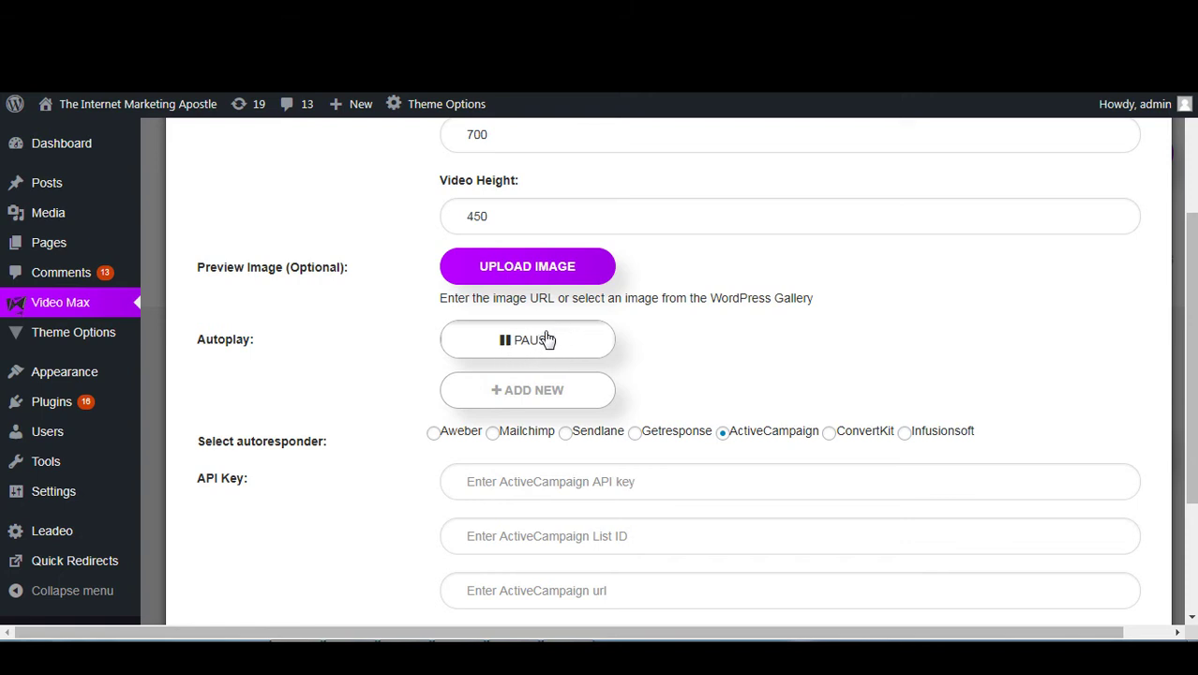
{"action": "left_click", "coordinate": [516, 398]}
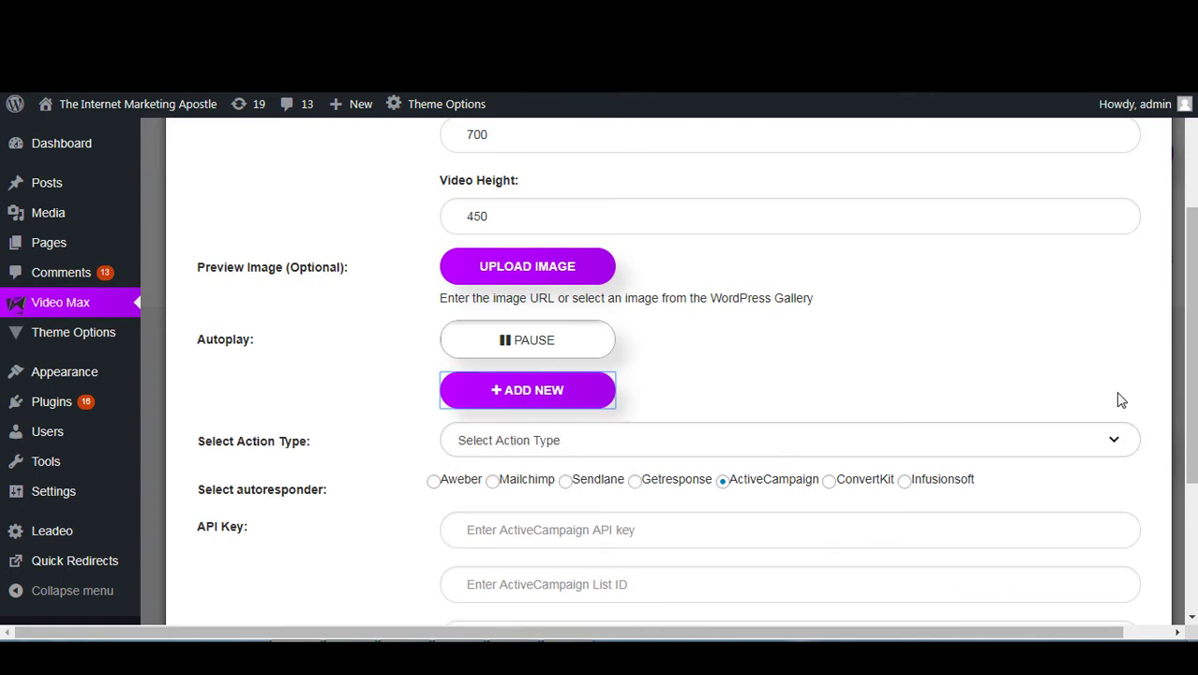
{"action": "left_click", "coordinate": [1115, 444]}
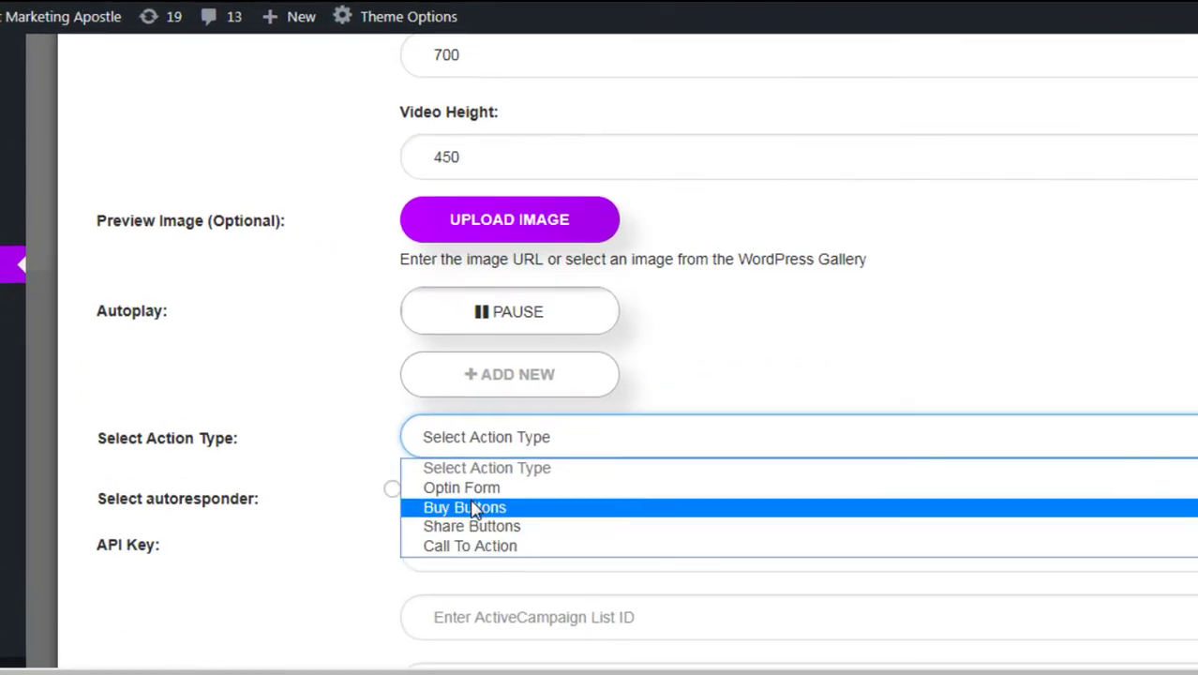
{"action": "left_click", "coordinate": [473, 509]}
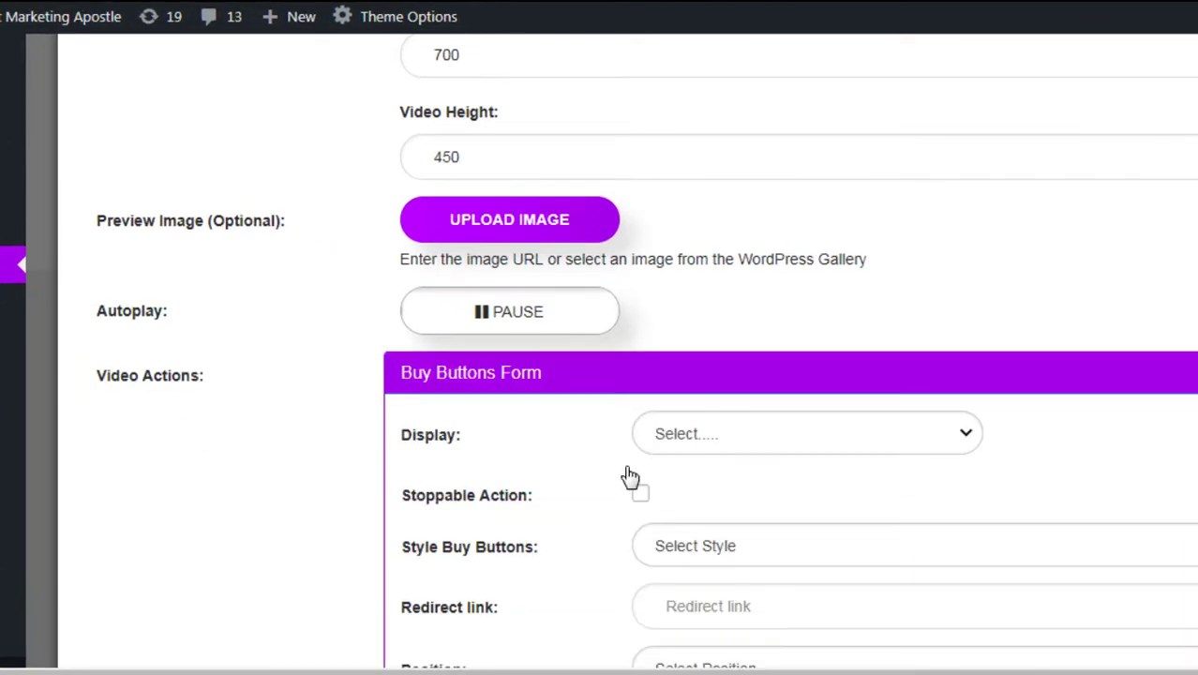
Set the buy button to display after 5 seconds and enable Stoppable Action
{"action": "scroll", "coordinate": [1179, 336], "scroll_direction": "down", "scroll_amount": 3}
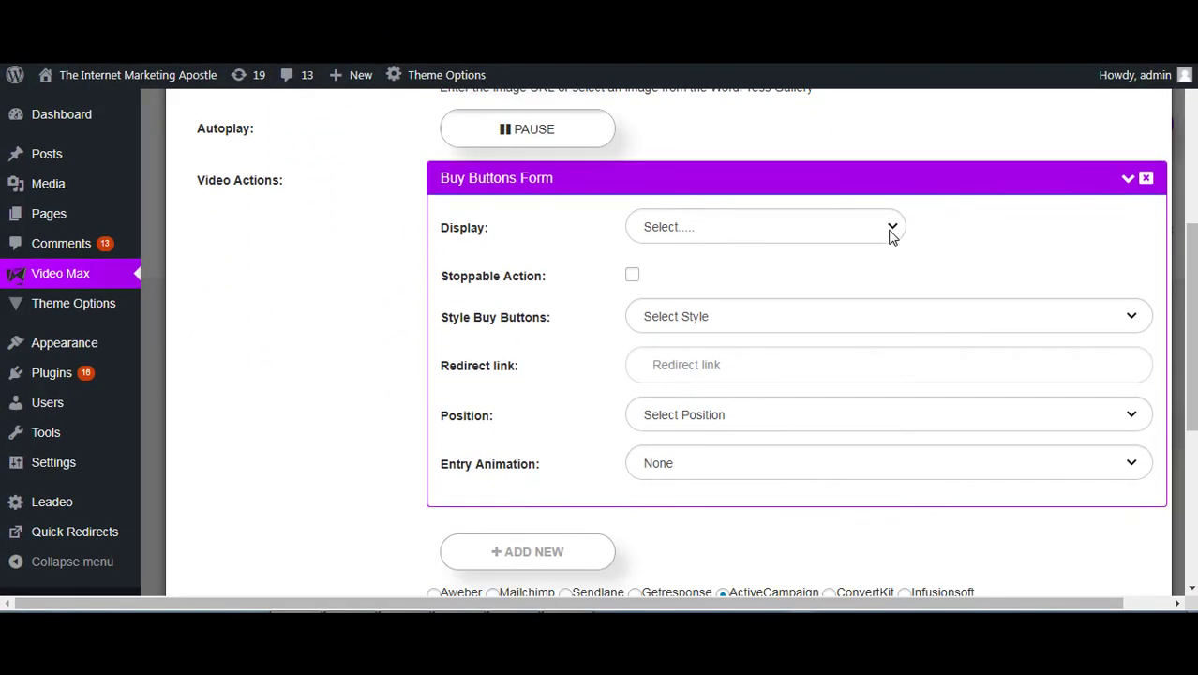
{"action": "left_click", "coordinate": [893, 230]}
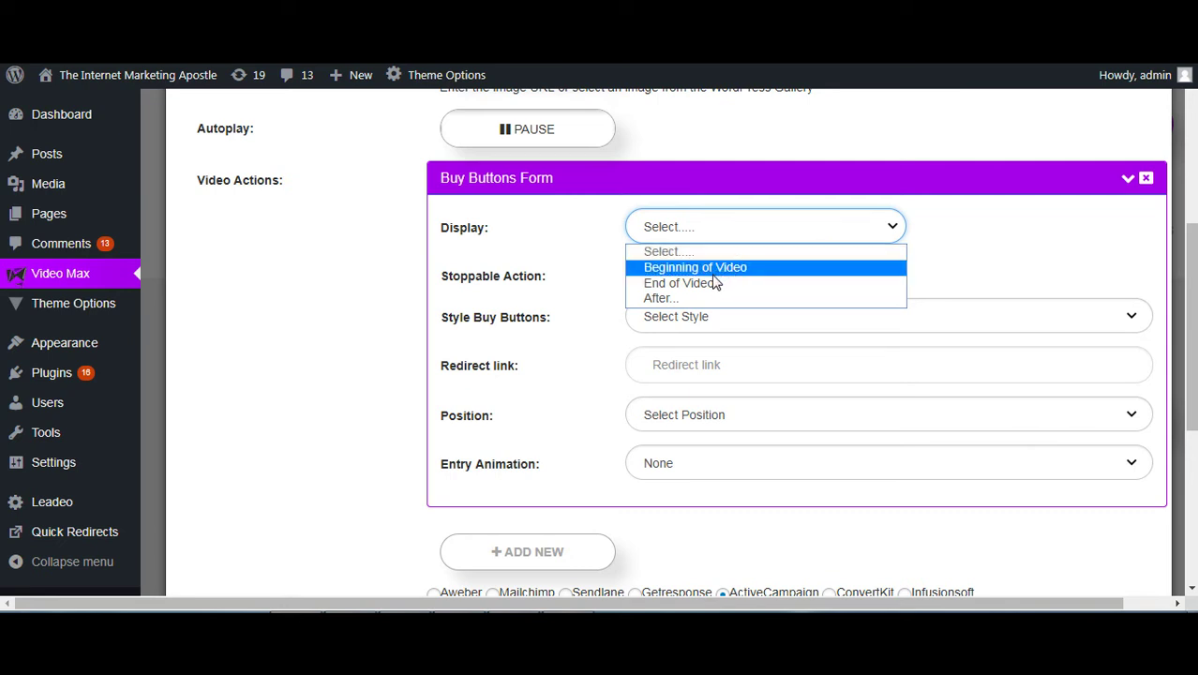
{"action": "left_click", "coordinate": [669, 300]}
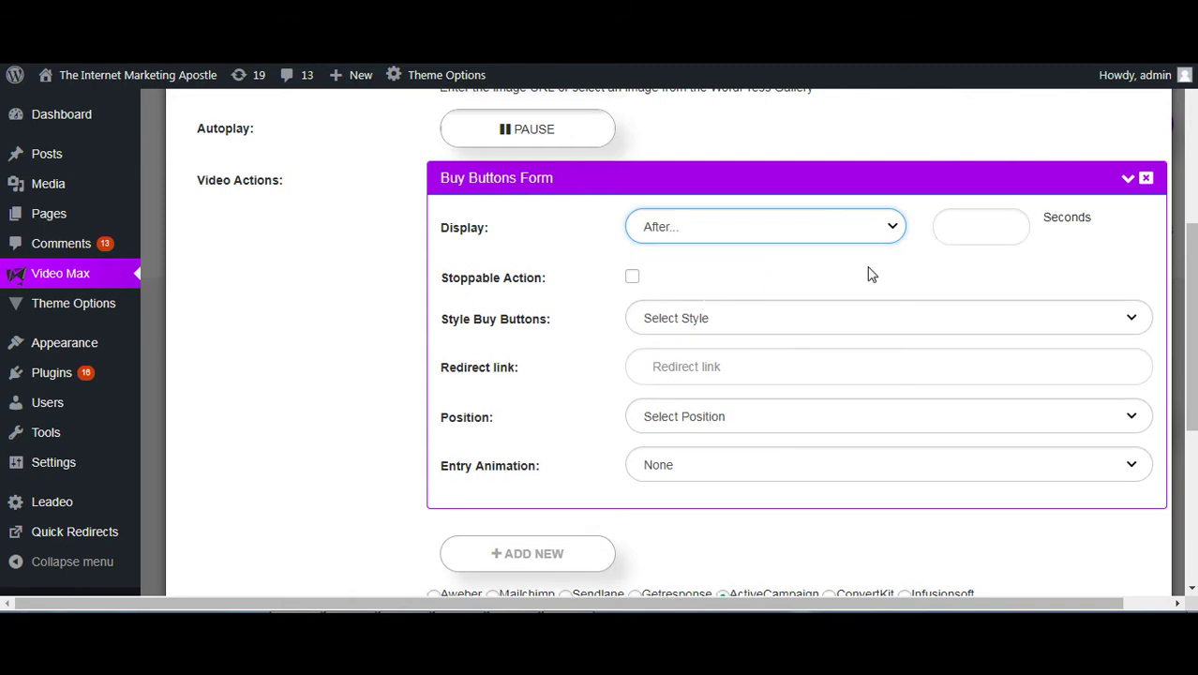
{"action": "left_click", "coordinate": [968, 230]}
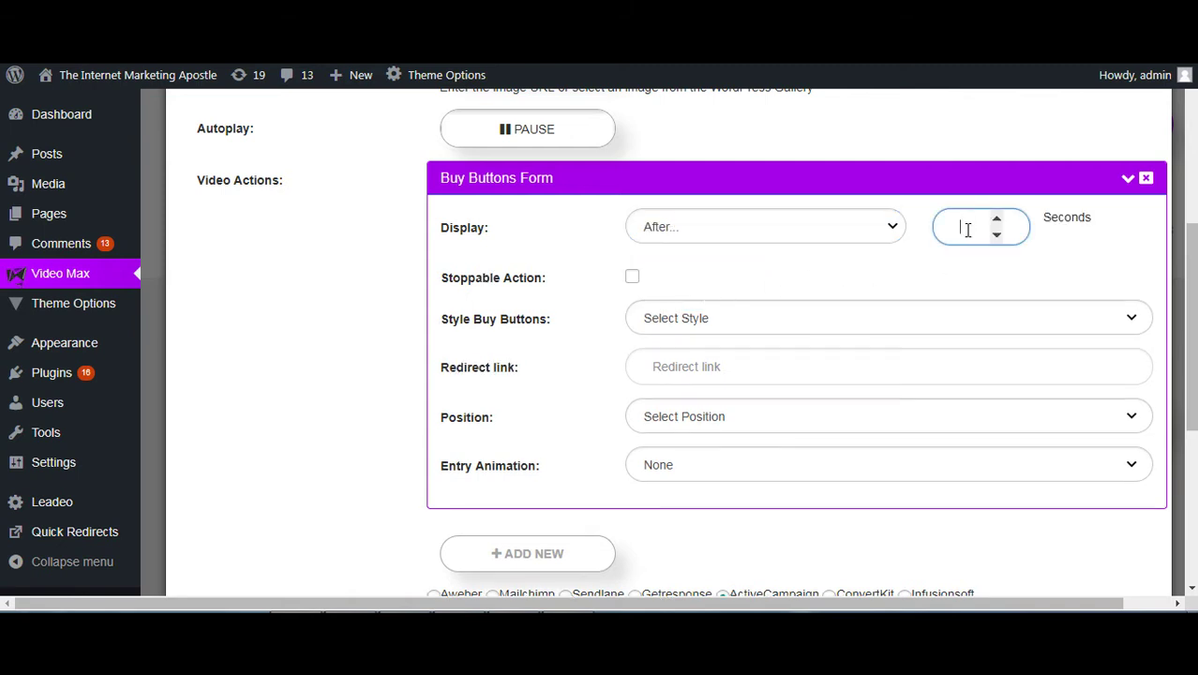
{"action": "type", "text": "5"}
{"action": "left_click", "coordinate": [632, 278]}
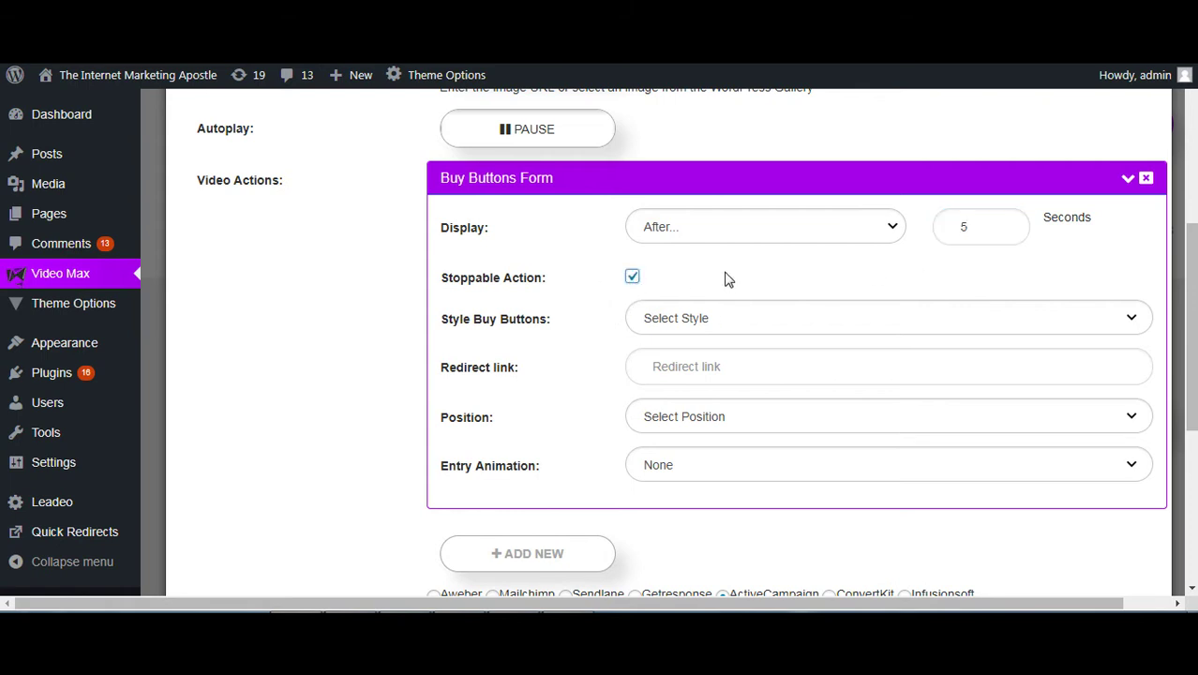
Try Style 1 and Style 12 for the buy button to compare their previews
{"action": "left_click", "coordinate": [718, 319]}
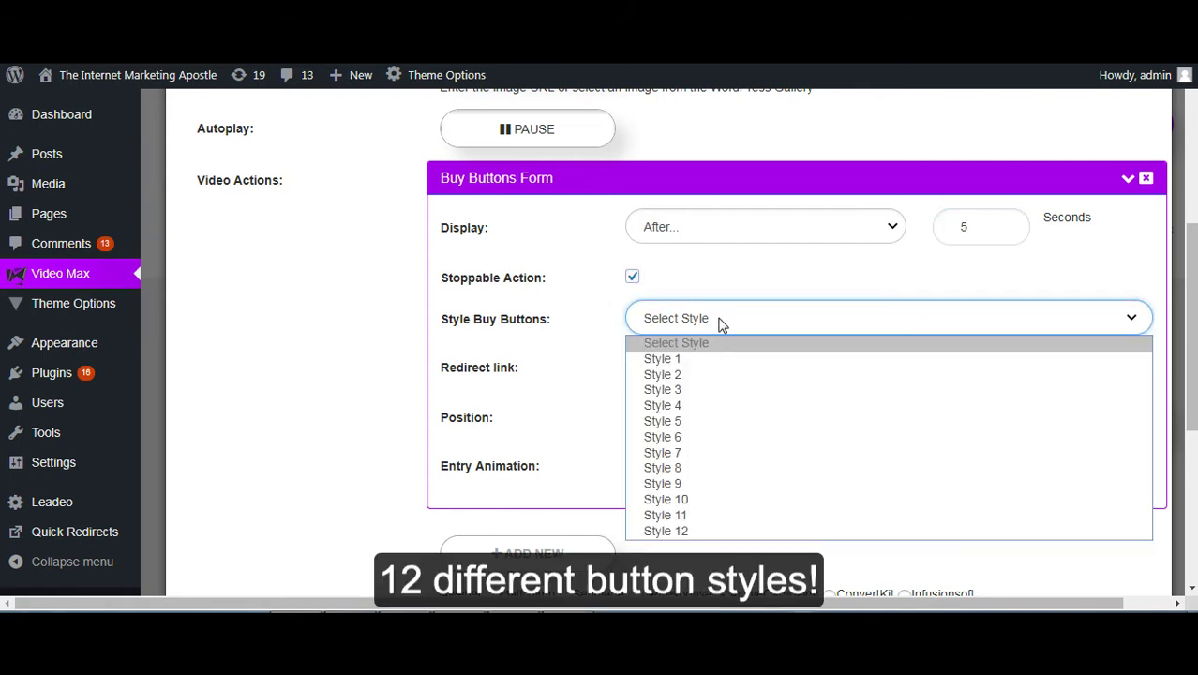
{"action": "left_click", "coordinate": [692, 364]}
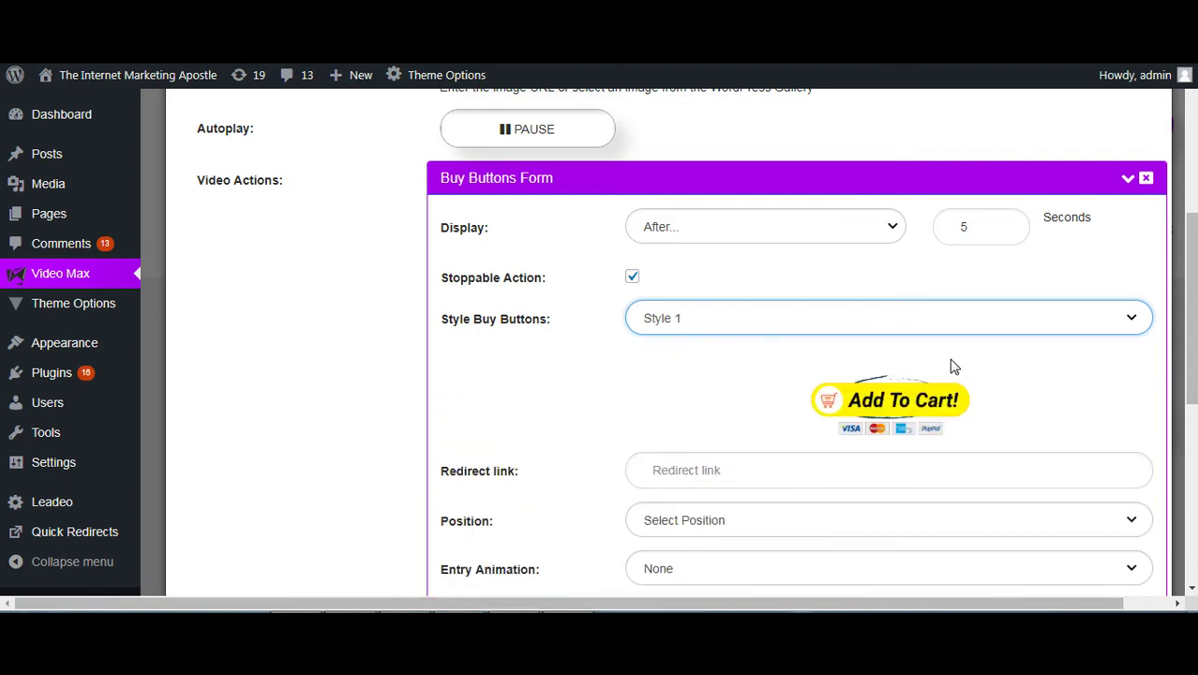
{"action": "left_click", "coordinate": [1140, 328]}
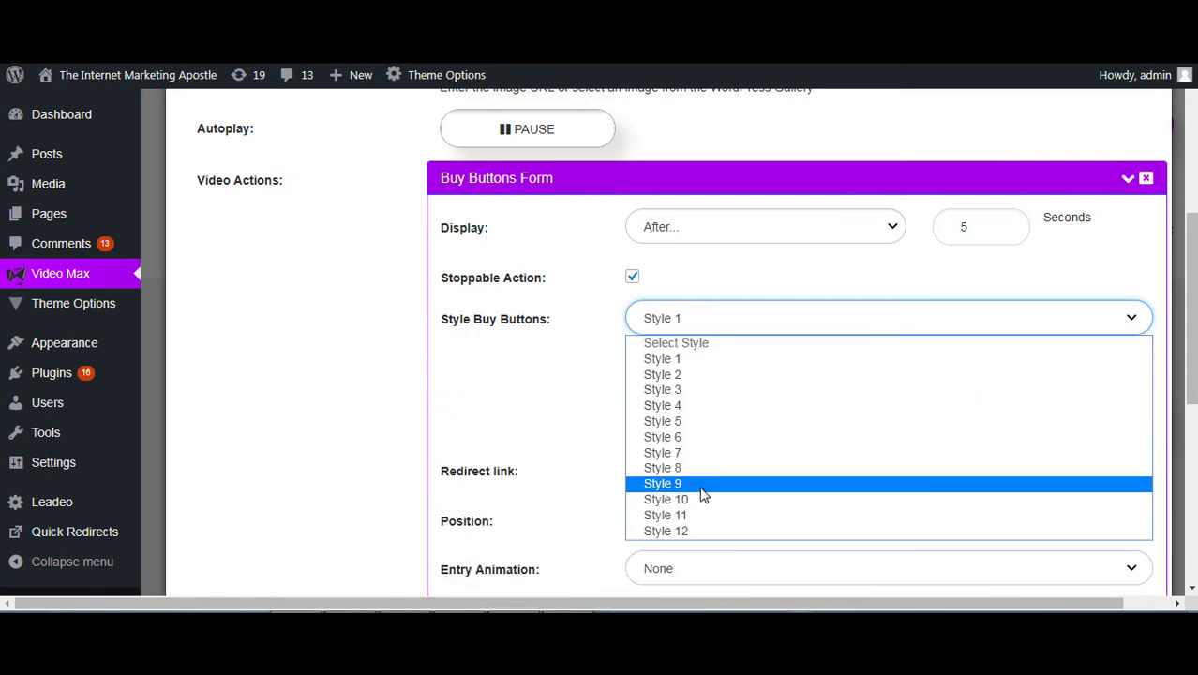
{"action": "left_click", "coordinate": [682, 530]}
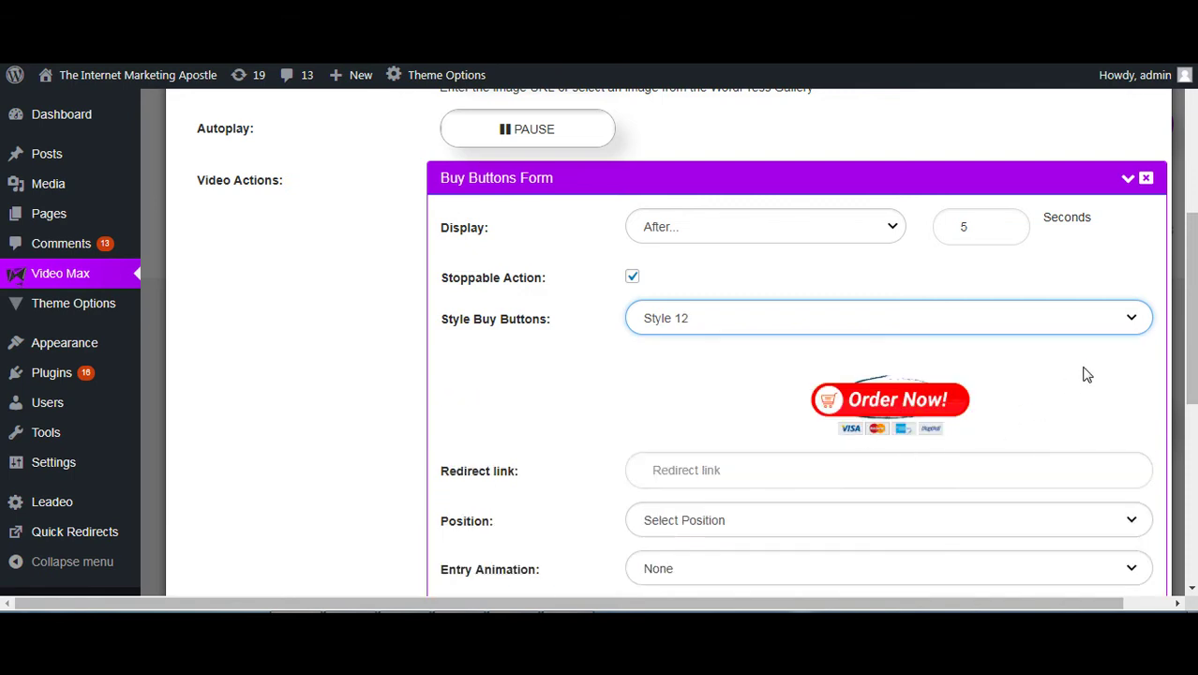
{"action": "left_click", "coordinate": [1132, 319]}
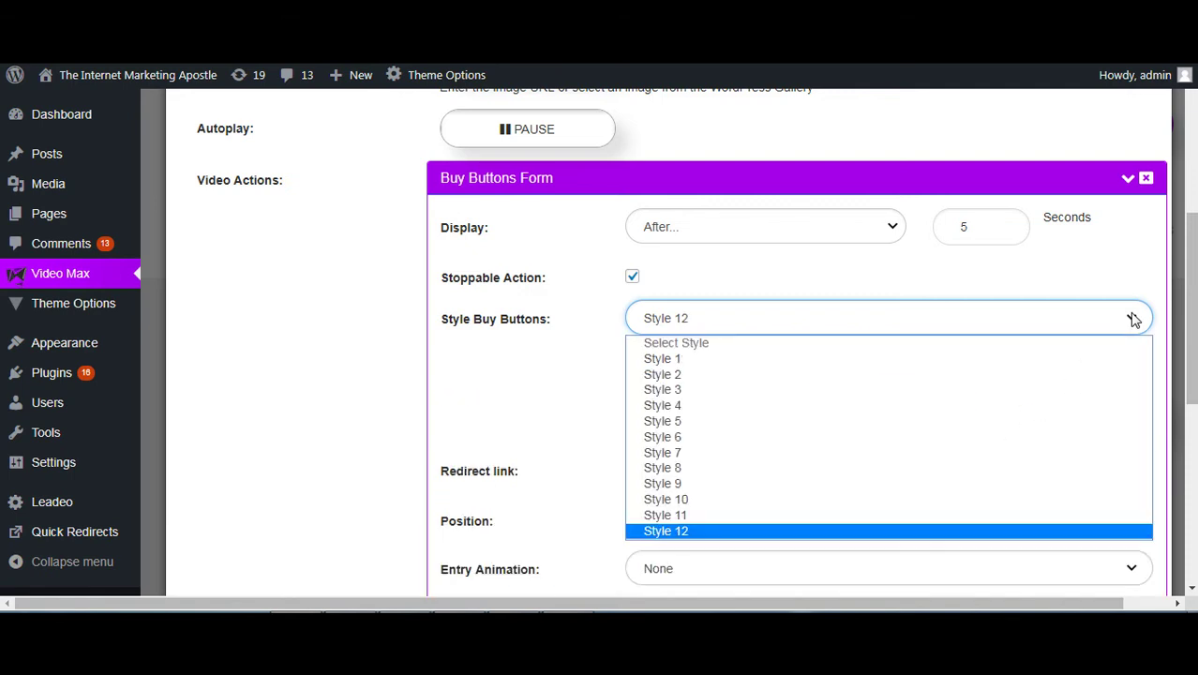
{"action": "left_click", "coordinate": [745, 436]}
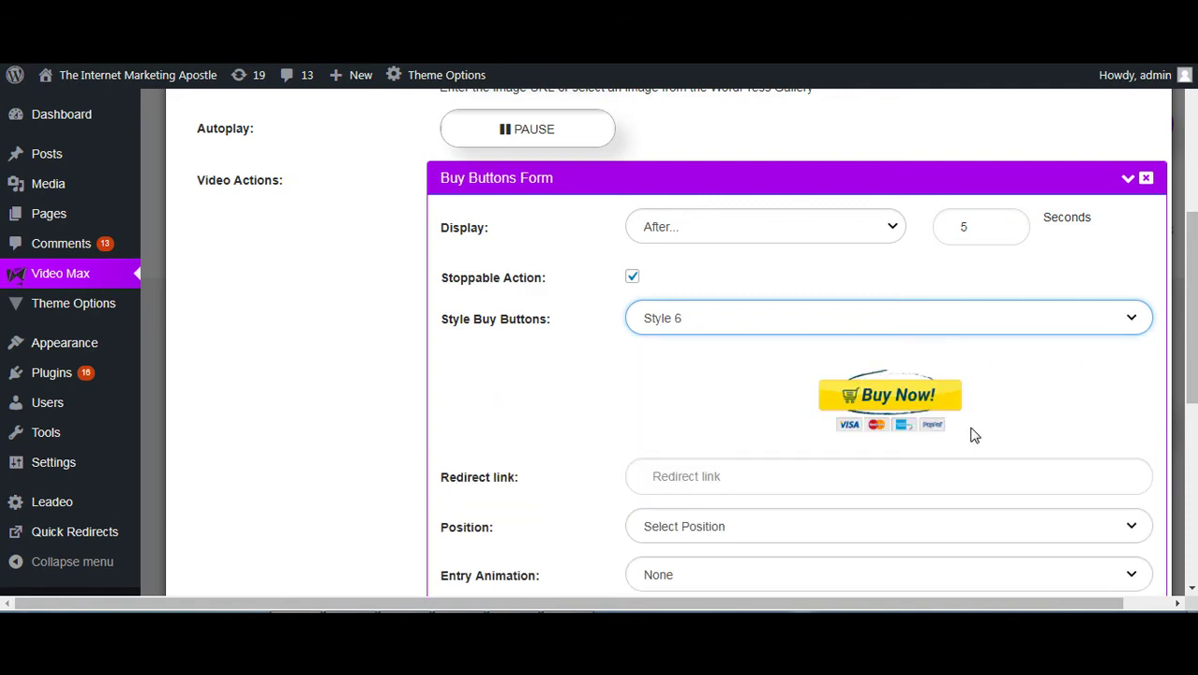
{"action": "scroll", "coordinate": [1189, 312], "scroll_direction": "down", "scroll_amount": 3}
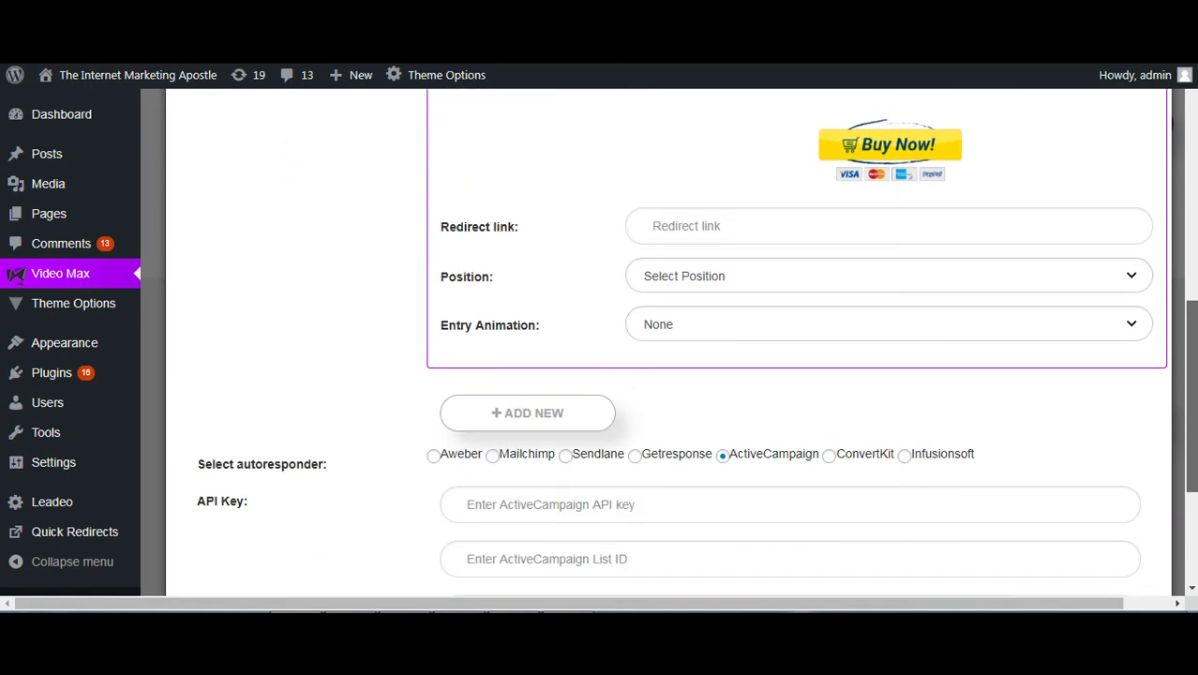
{"action": "left_click", "coordinate": [677, 212]}
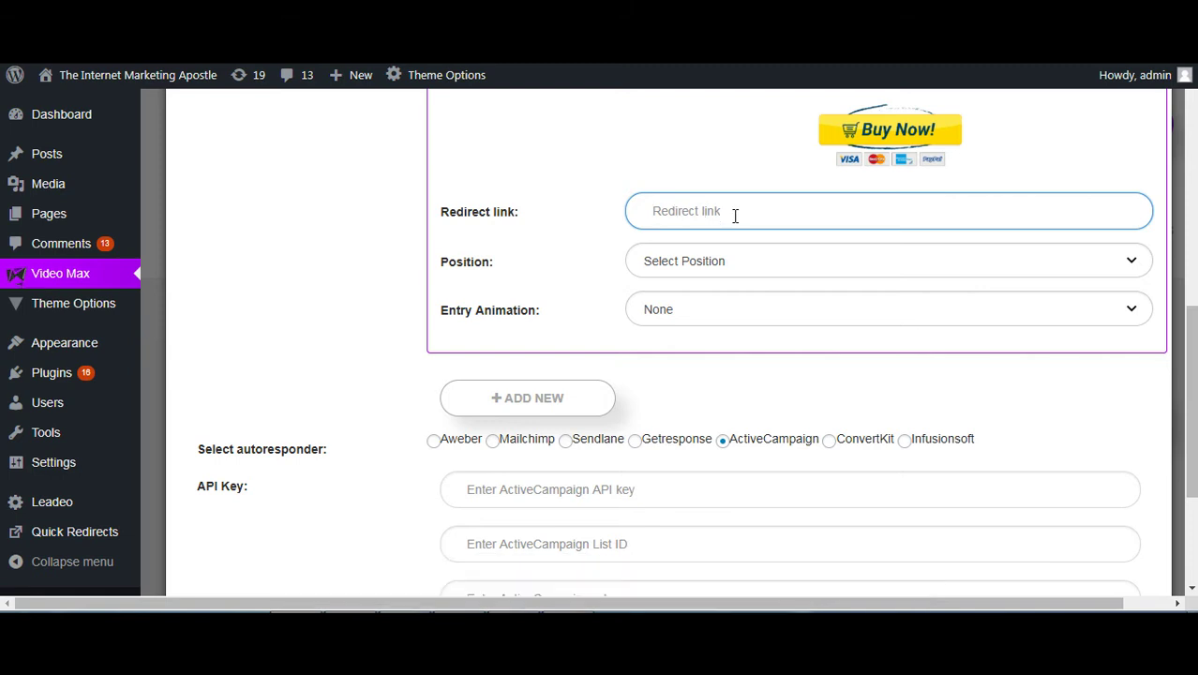
{"action": "type", "text": "https://www.google.com"}
Set the buy button's position to Center and its entry animation to Shake
{"action": "left_click", "coordinate": [843, 268]}
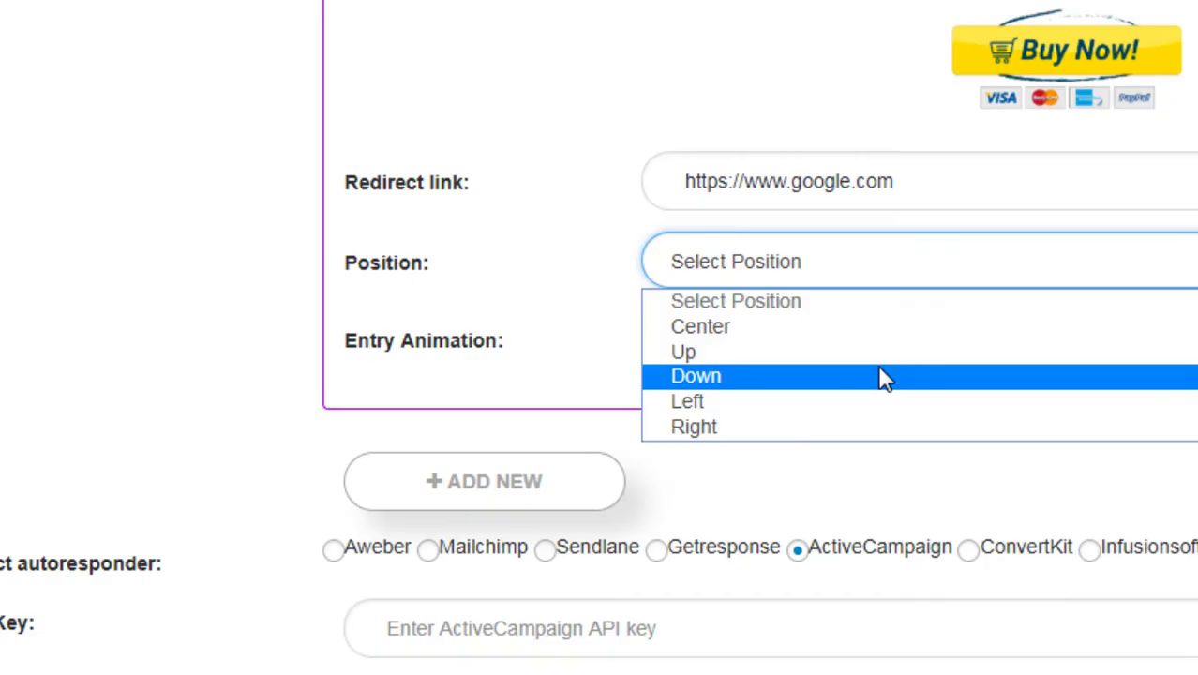
{"action": "left_click", "coordinate": [708, 326]}
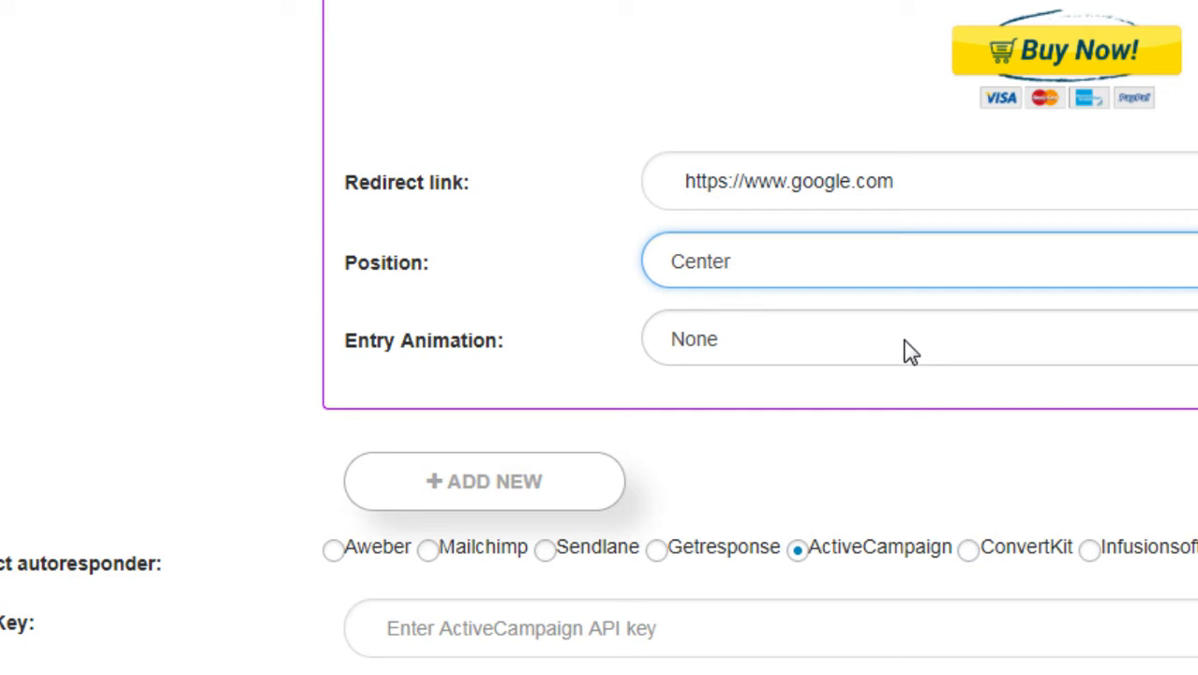
{"action": "left_click", "coordinate": [801, 341]}
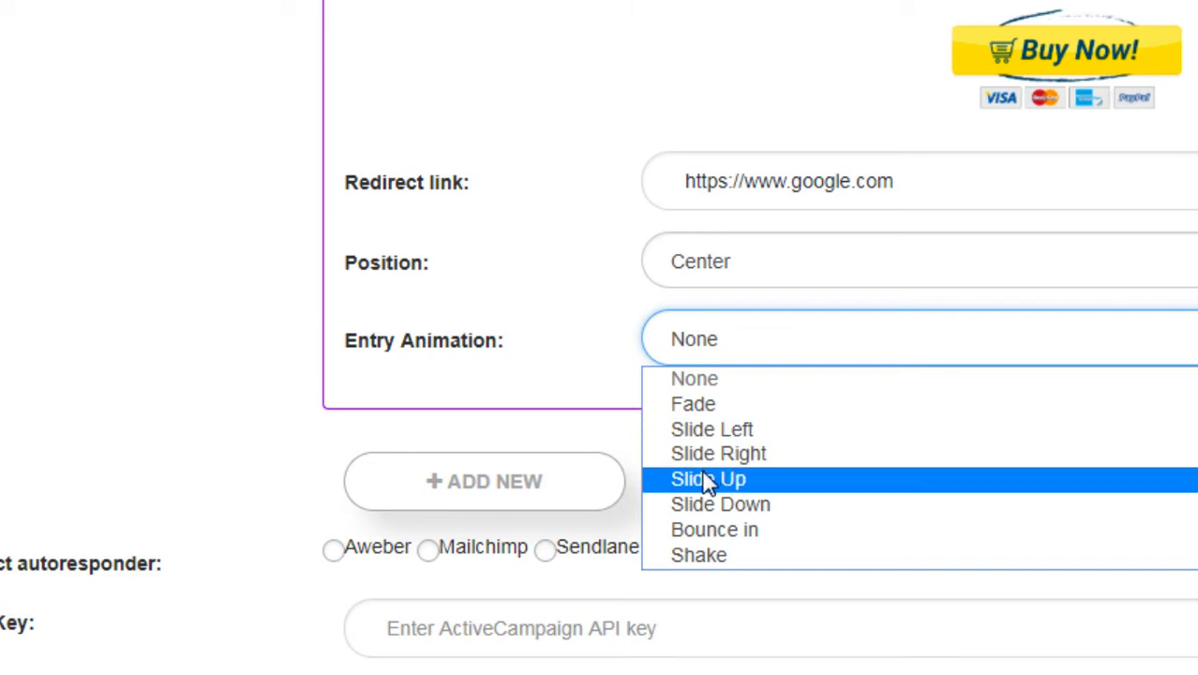
{"action": "left_click", "coordinate": [699, 556]}
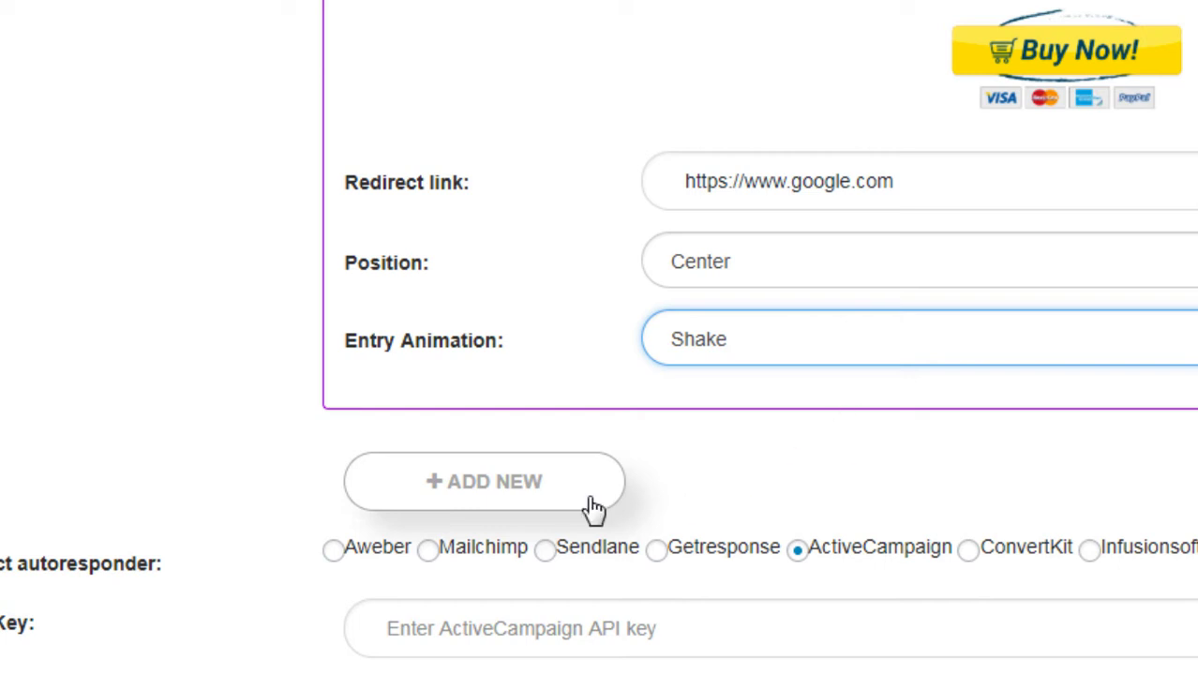
Choose Aweber as the video's autoresponder
{"action": "scroll", "coordinate": [1023, 354], "scroll_direction": "down", "scroll_amount": 3}
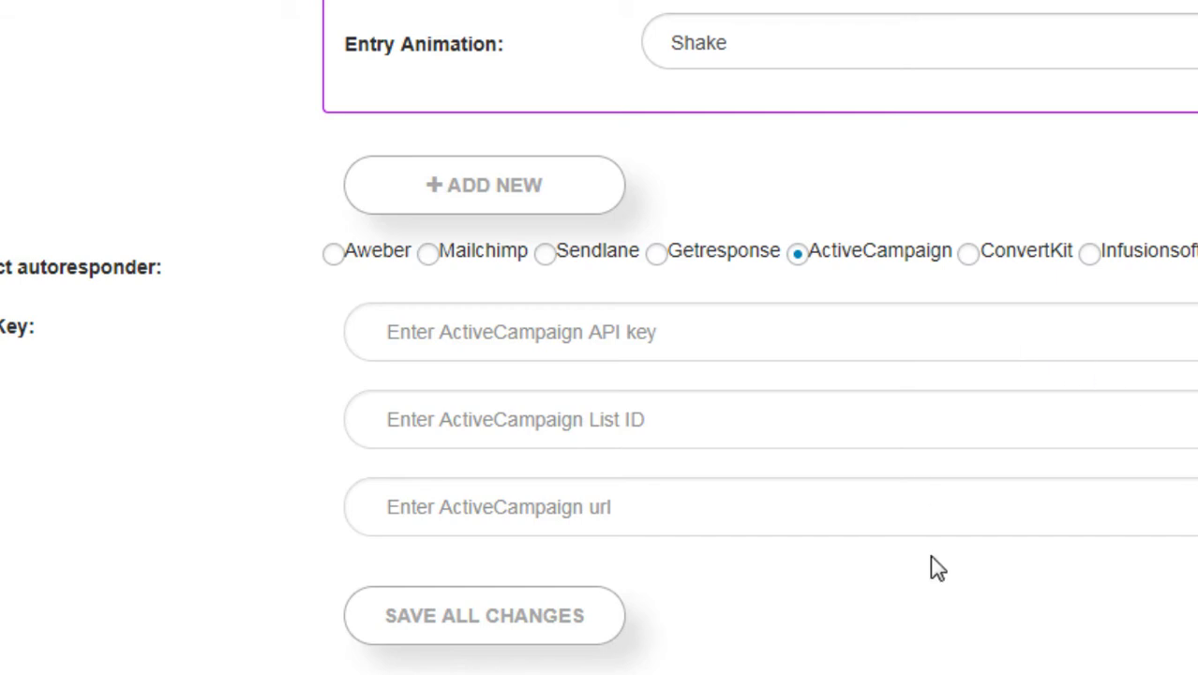
{"action": "left_click", "coordinate": [335, 263]}
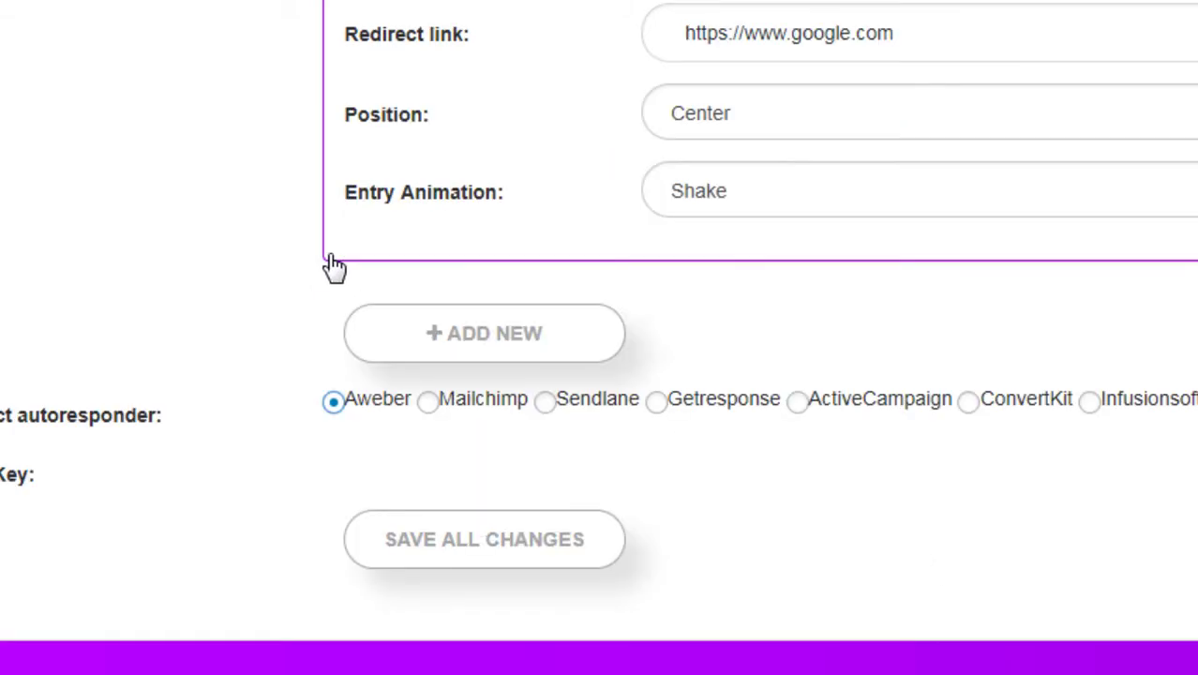
Try Mailchimp, Sendlane, Getresponse, ActiveCampaign, ConvertKit and Infusionsoft as the autoresponder to compare the credentials each one requires
{"action": "left_click", "coordinate": [428, 401]}
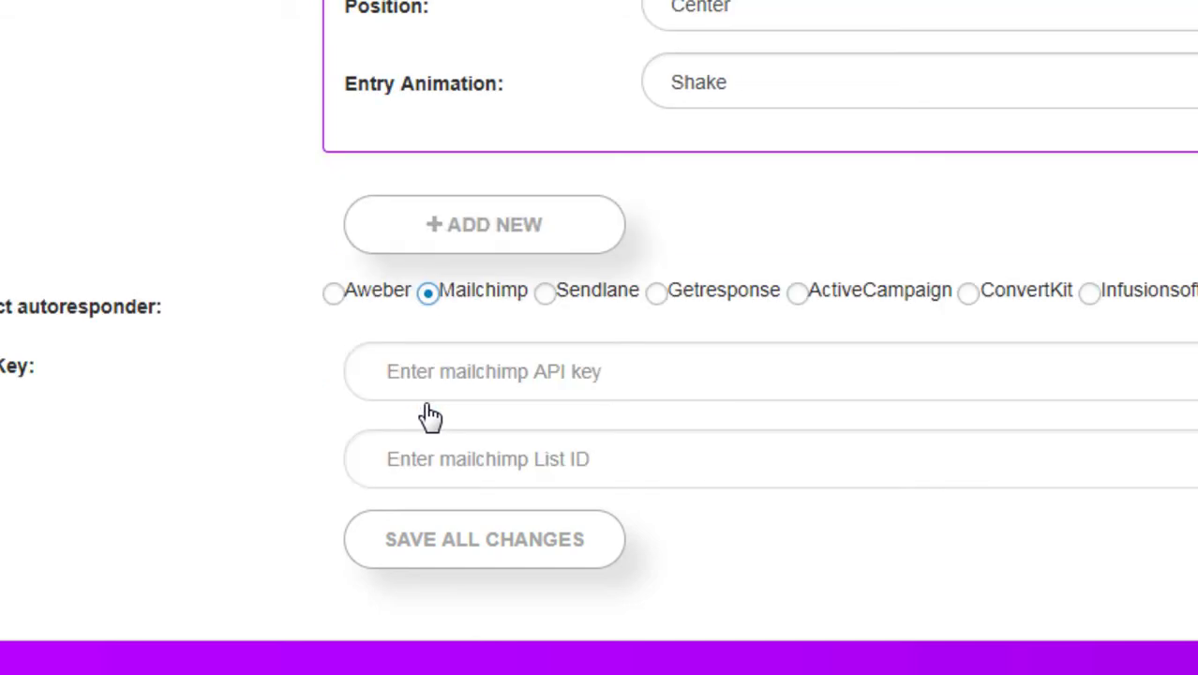
{"action": "left_click", "coordinate": [546, 298]}
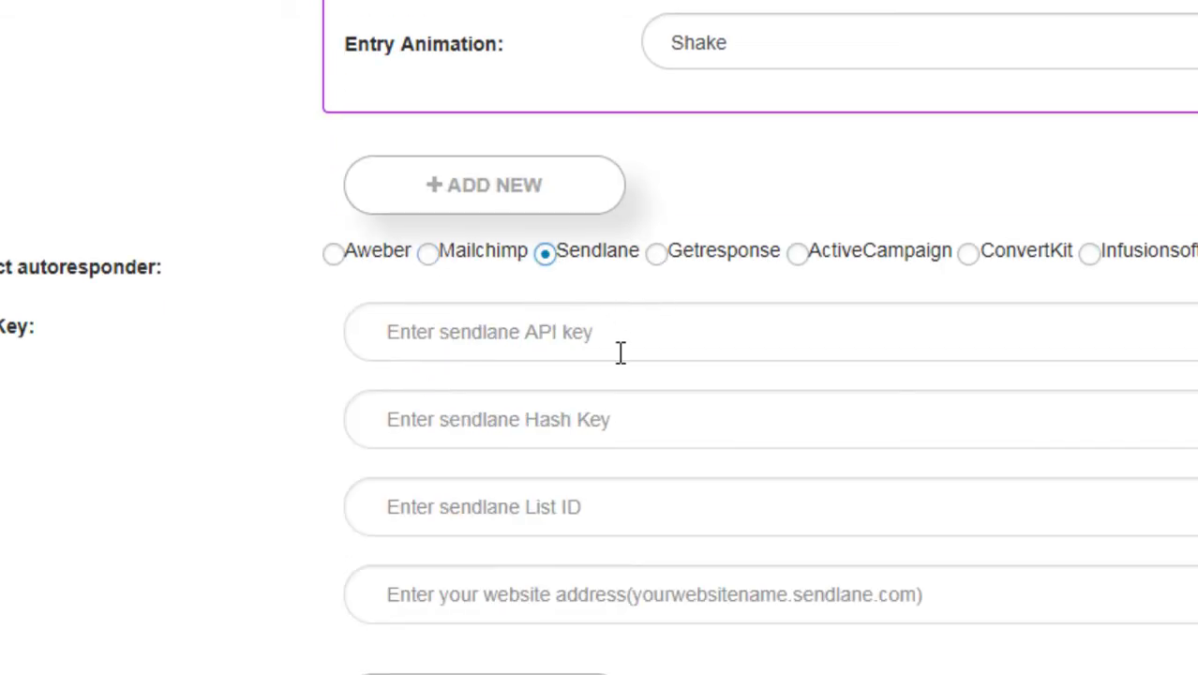
{"action": "left_click", "coordinate": [656, 253]}
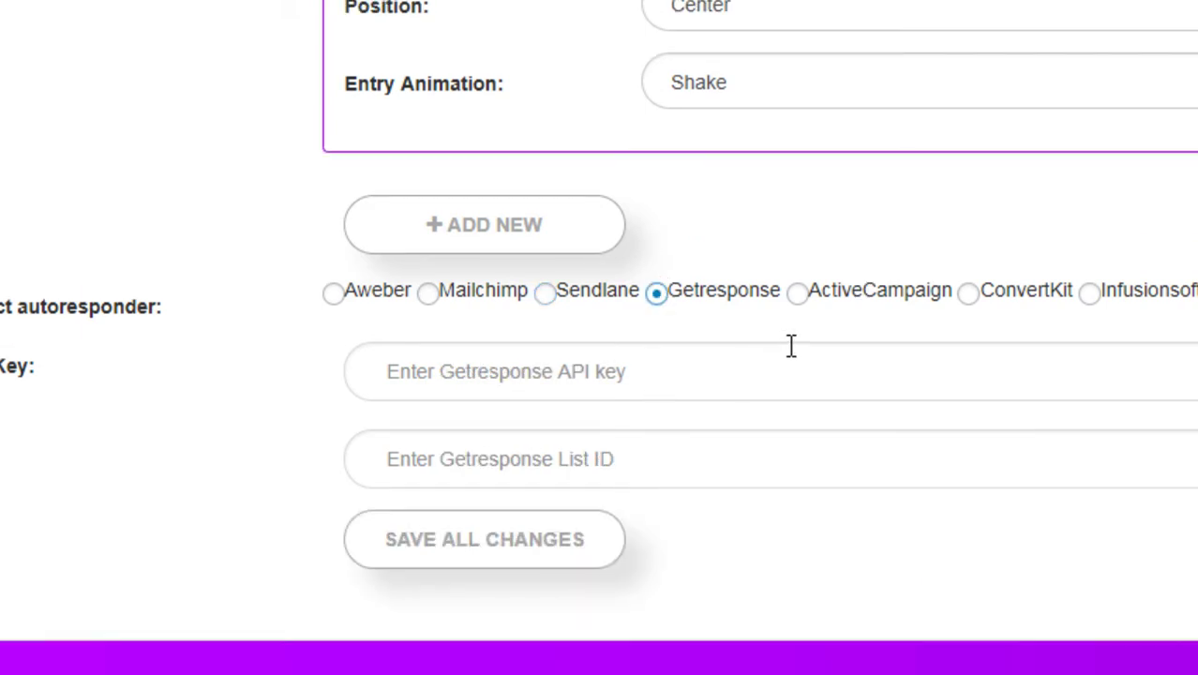
{"action": "left_click", "coordinate": [797, 293]}
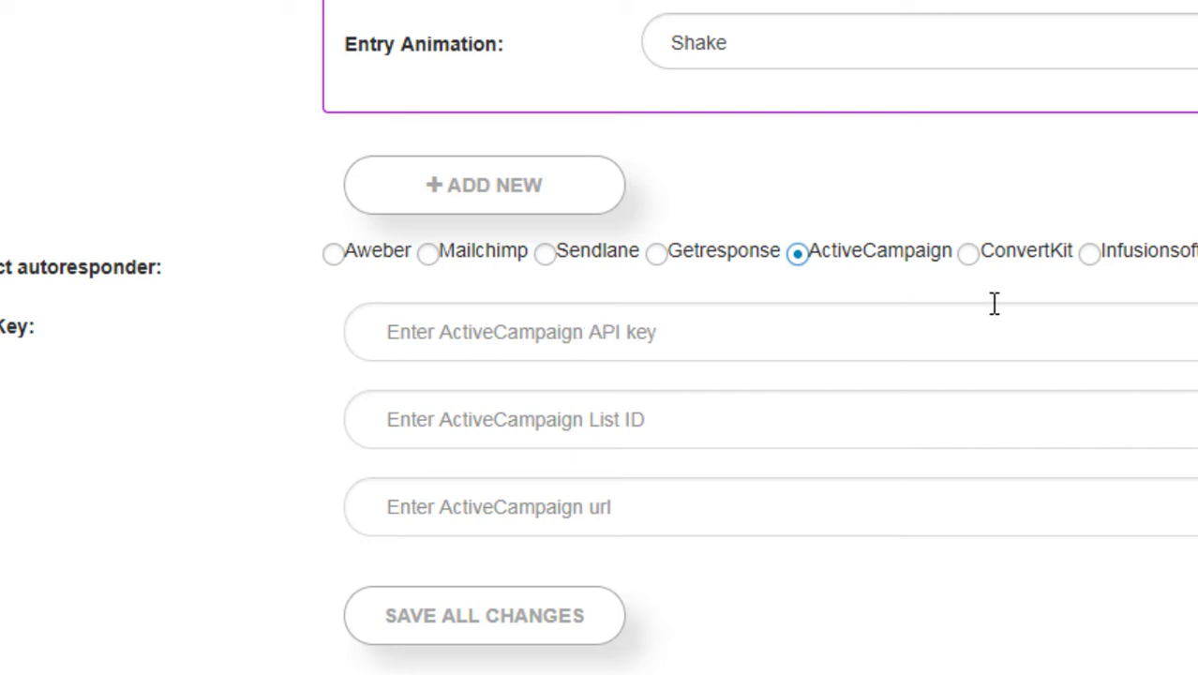
{"action": "left_click", "coordinate": [968, 262]}
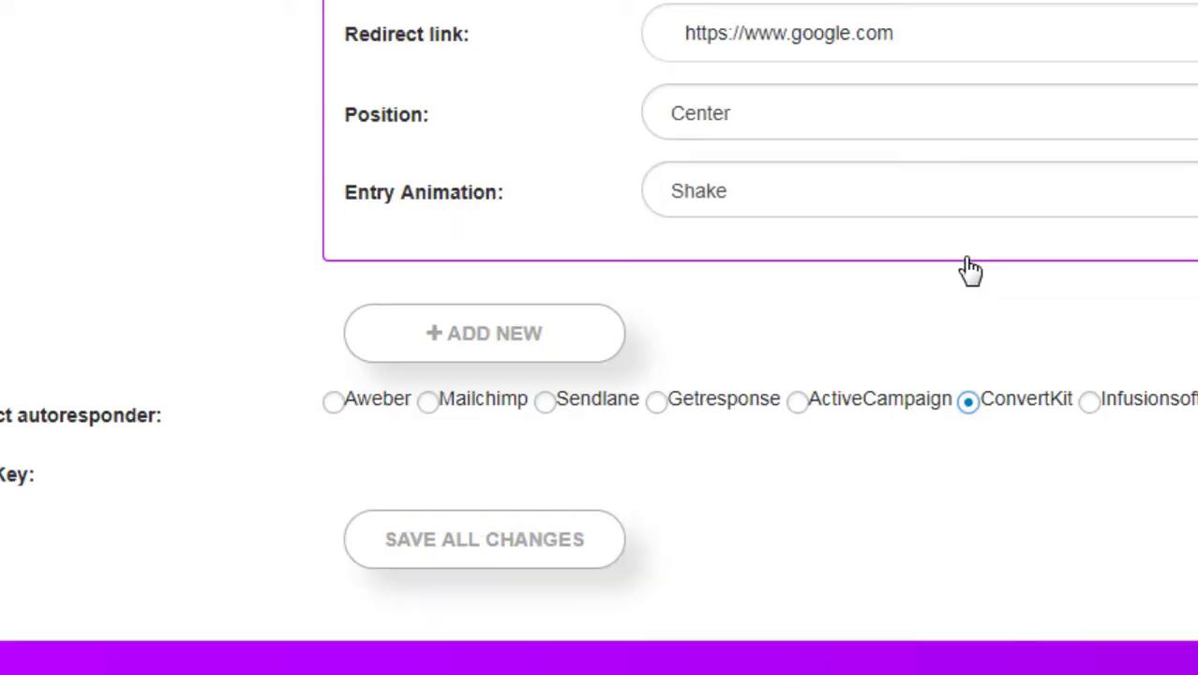
{"action": "left_click", "coordinate": [1089, 403]}
Save all changes to the video and copy the shortcode of the Buy Buttons entry in the video list
{"action": "left_click", "coordinate": [476, 557]}
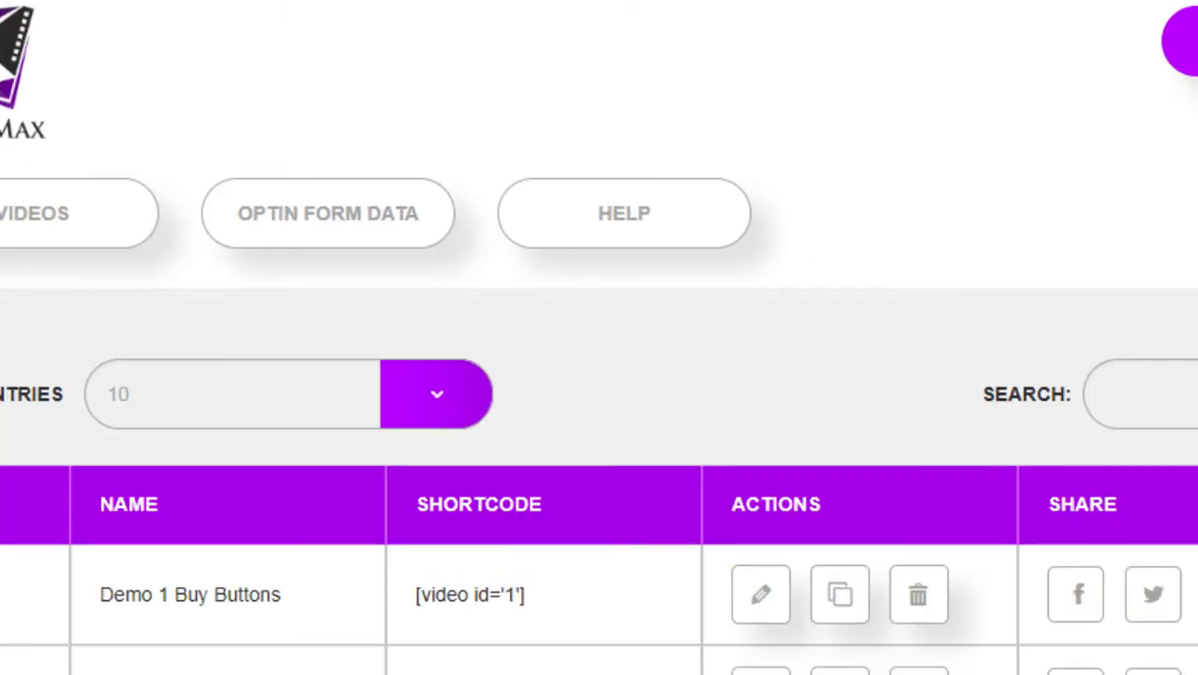
{"action": "scroll", "coordinate": [457, 455], "scroll_direction": "down", "scroll_amount": 8}
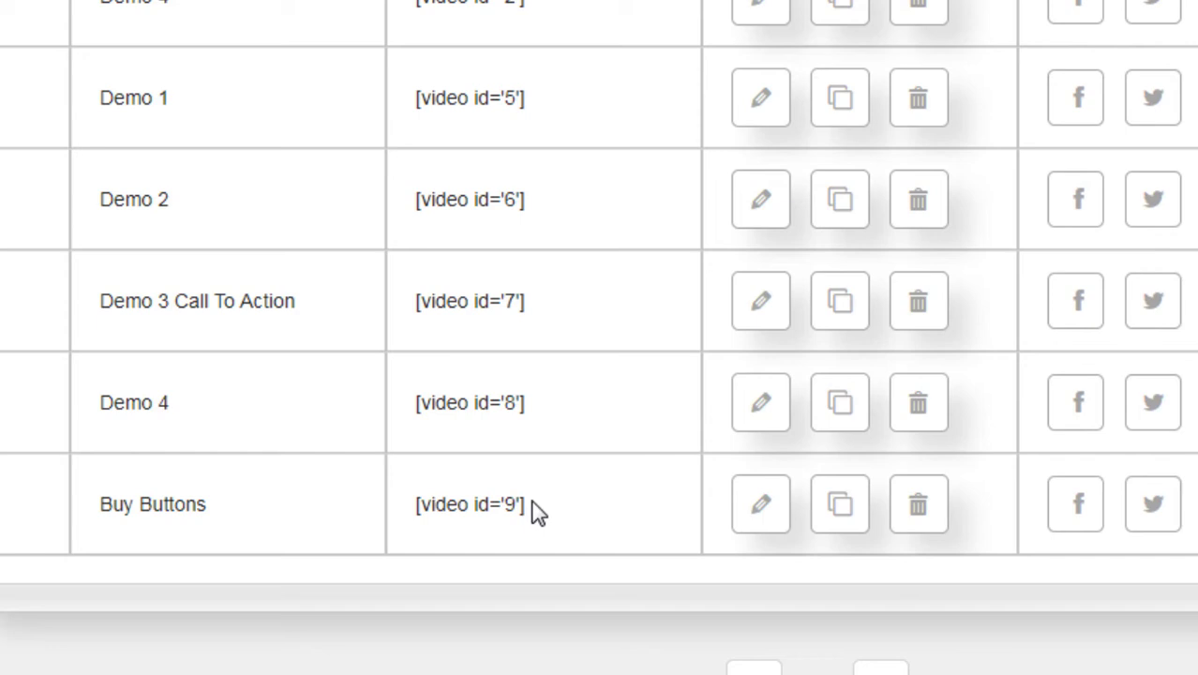
{"action": "left_click_drag", "start_coordinate": [527, 504], "coordinate": [413, 510]}
{"action": "key", "text": "ctrl+c"}
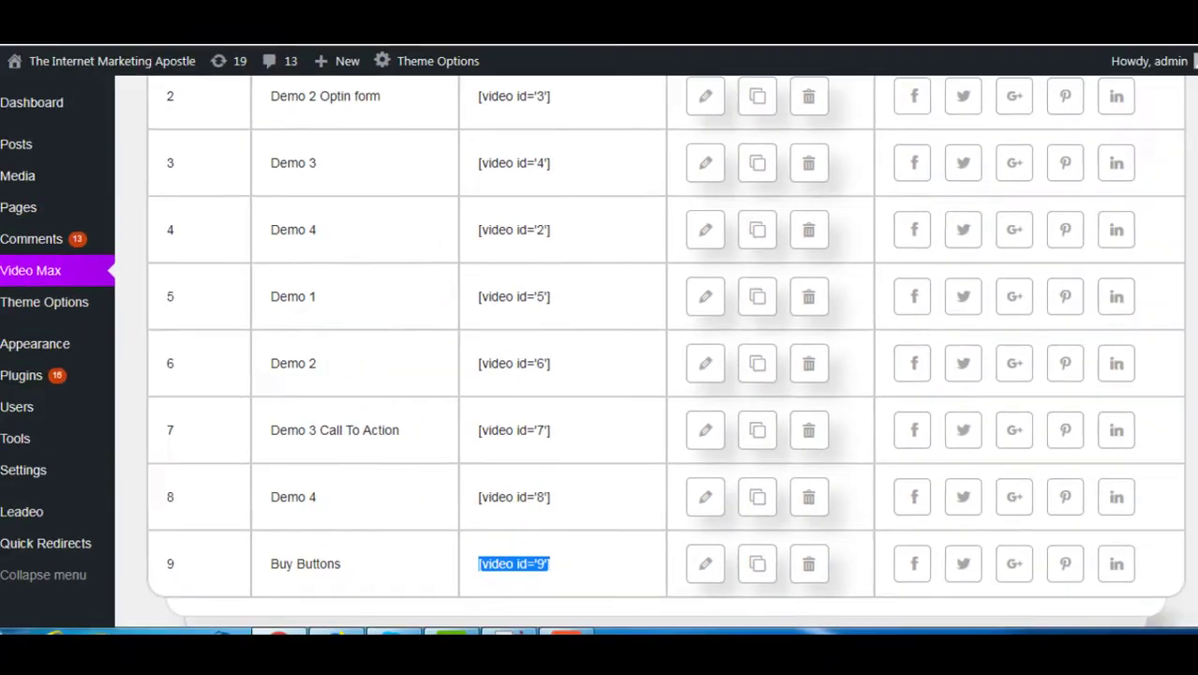
Create a new WordPress page titled Buy Buttons with the copied shortcode [video id='9'] as its content
{"action": "left_click_drag", "start_coordinate": [1186, 336], "coordinate": [1185, 231]}
{"action": "mouse_move", "coordinate": [45, 221]}
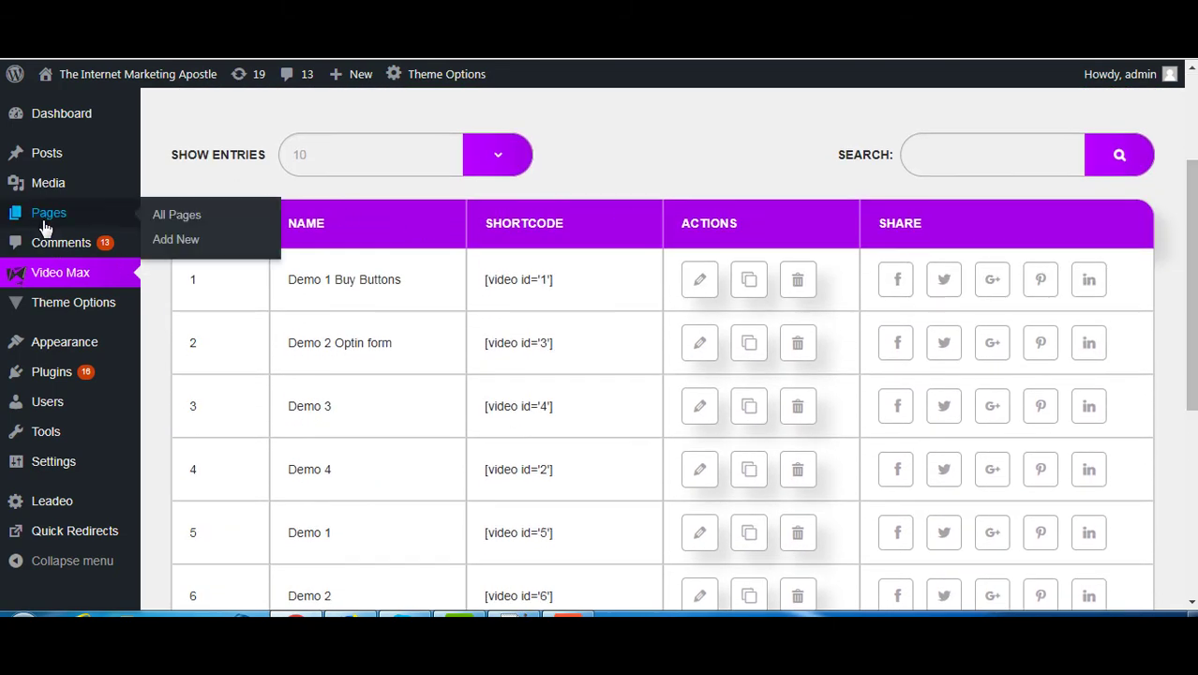
{"action": "left_click", "coordinate": [183, 242]}
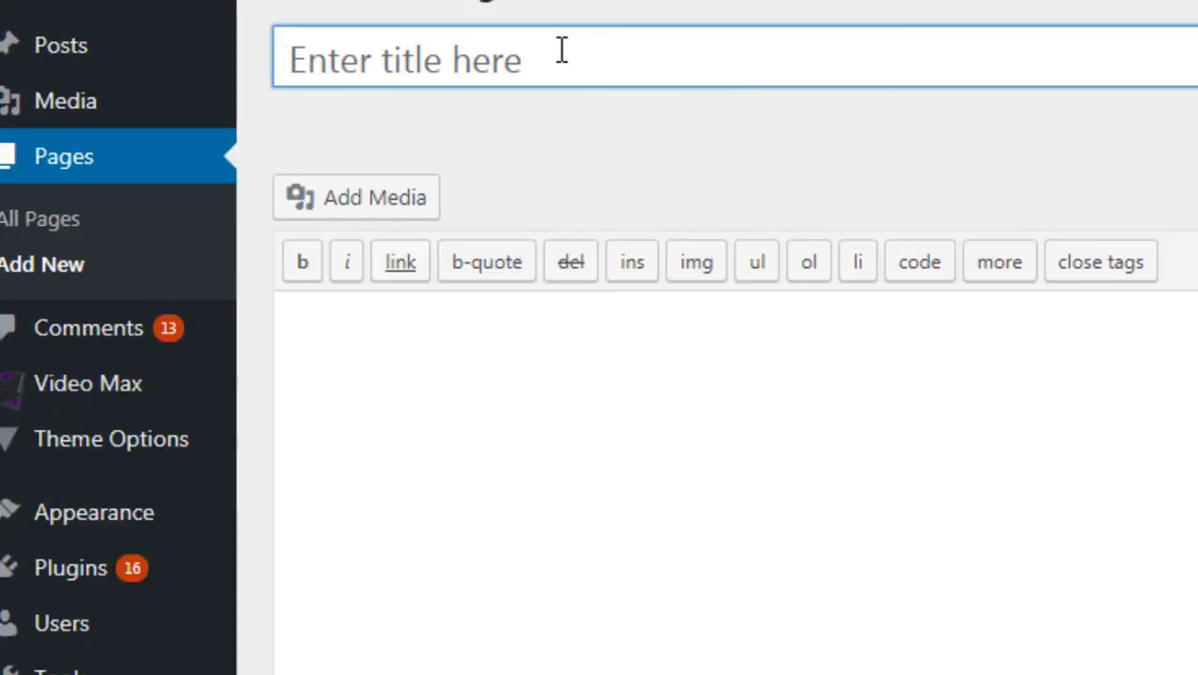
{"action": "type", "text": "Buy Buttons"}
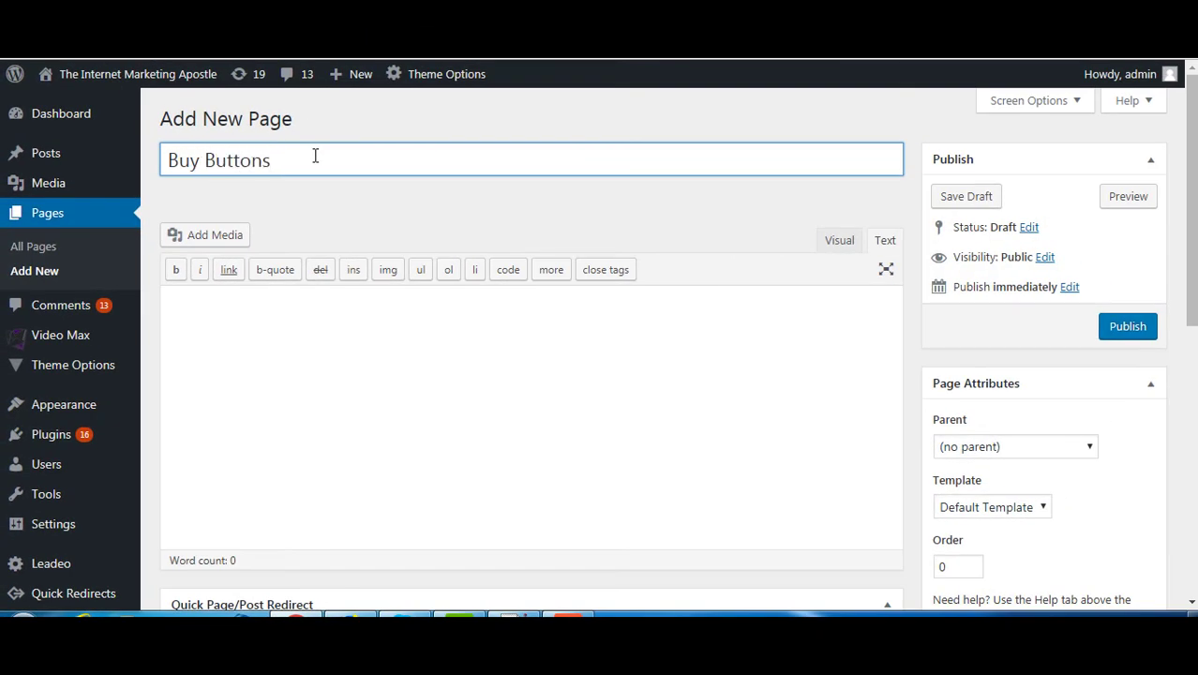
{"action": "left_click", "coordinate": [403, 324]}
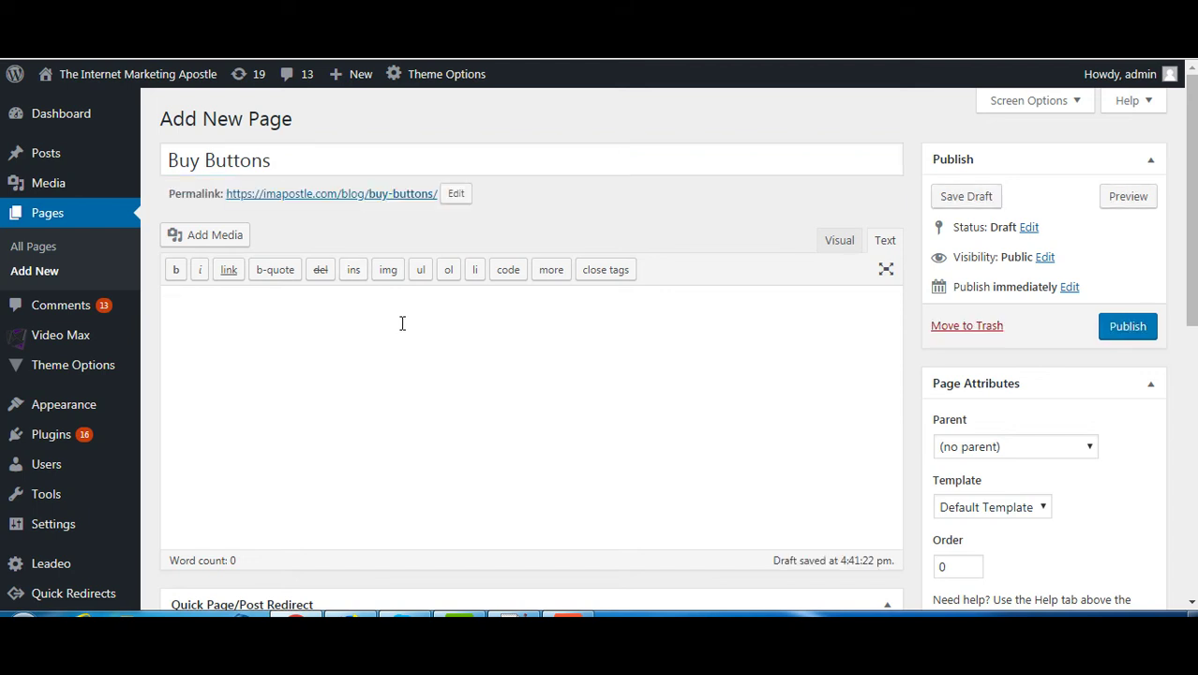
{"action": "key", "text": "ctrl+v"}
{"action": "left_click_drag", "start_coordinate": [1191, 191], "coordinate": [1190, 215]}
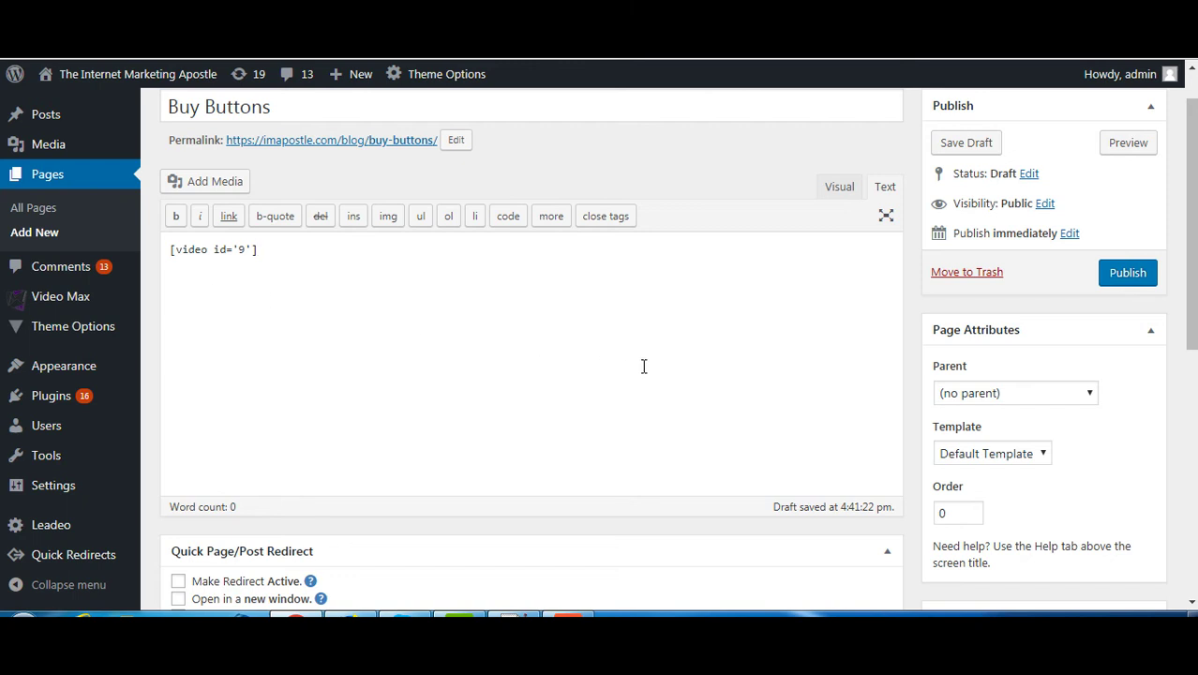
Publish the Buy Buttons page and view it on the site to check the embedded video
{"action": "left_click", "coordinate": [1128, 273]}
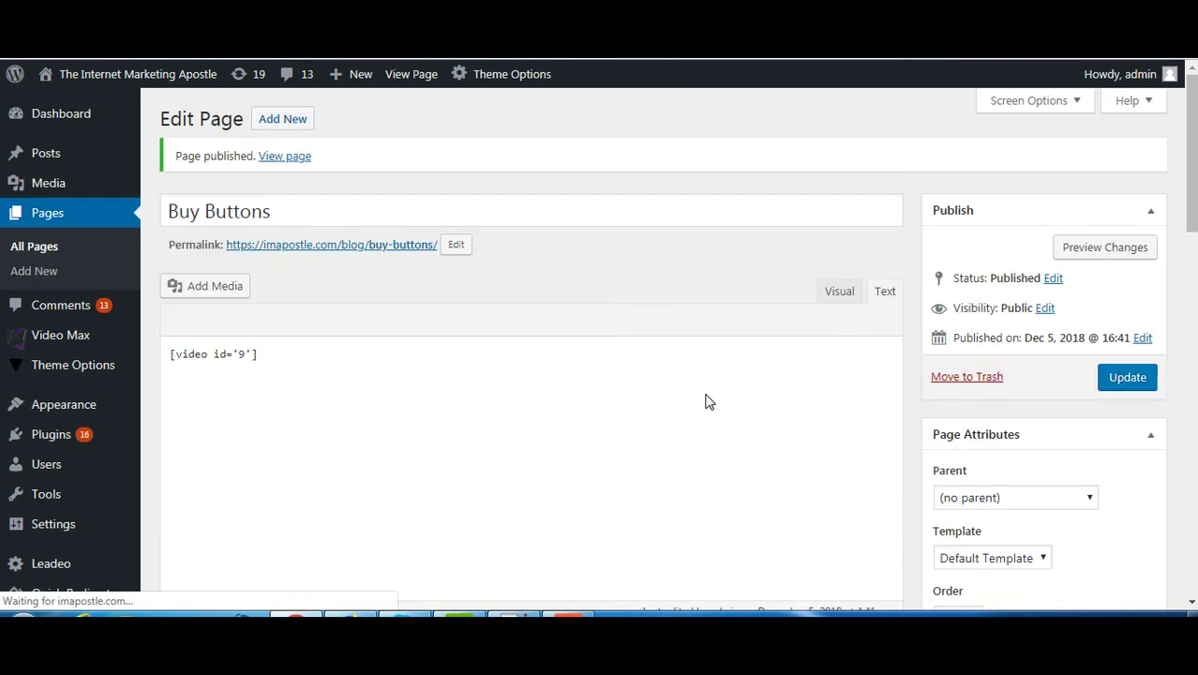
{"action": "left_click", "coordinate": [284, 157]}
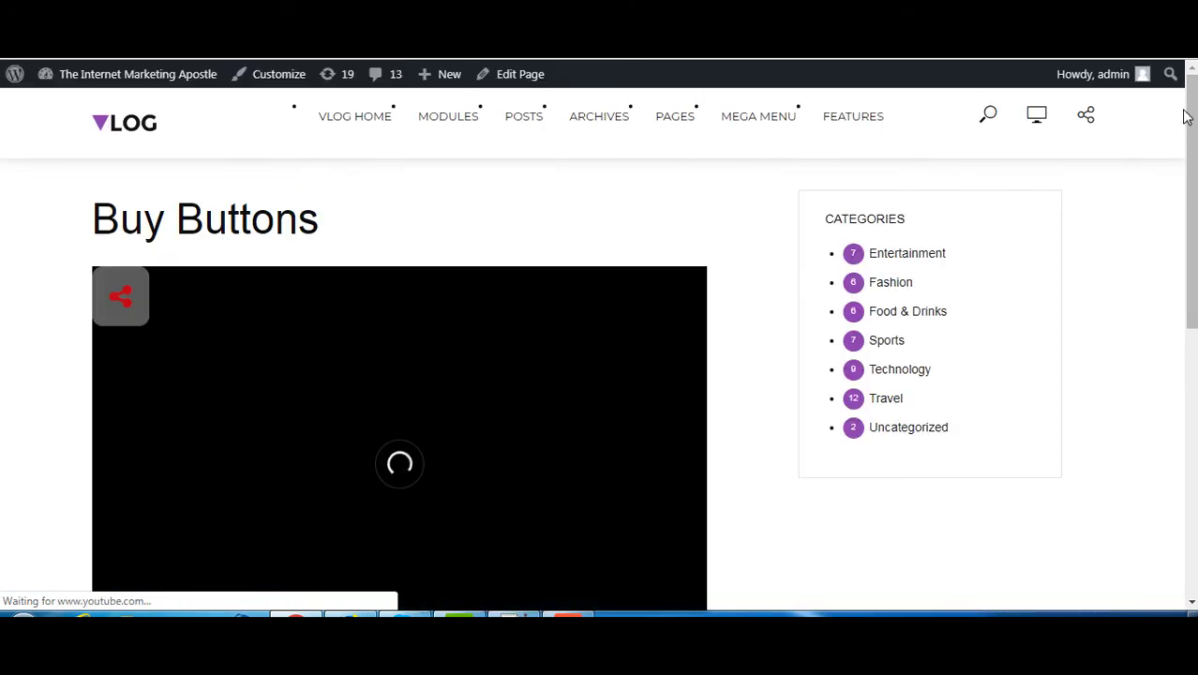
{"action": "left_click_drag", "start_coordinate": [1186, 116], "coordinate": [1196, 145]}
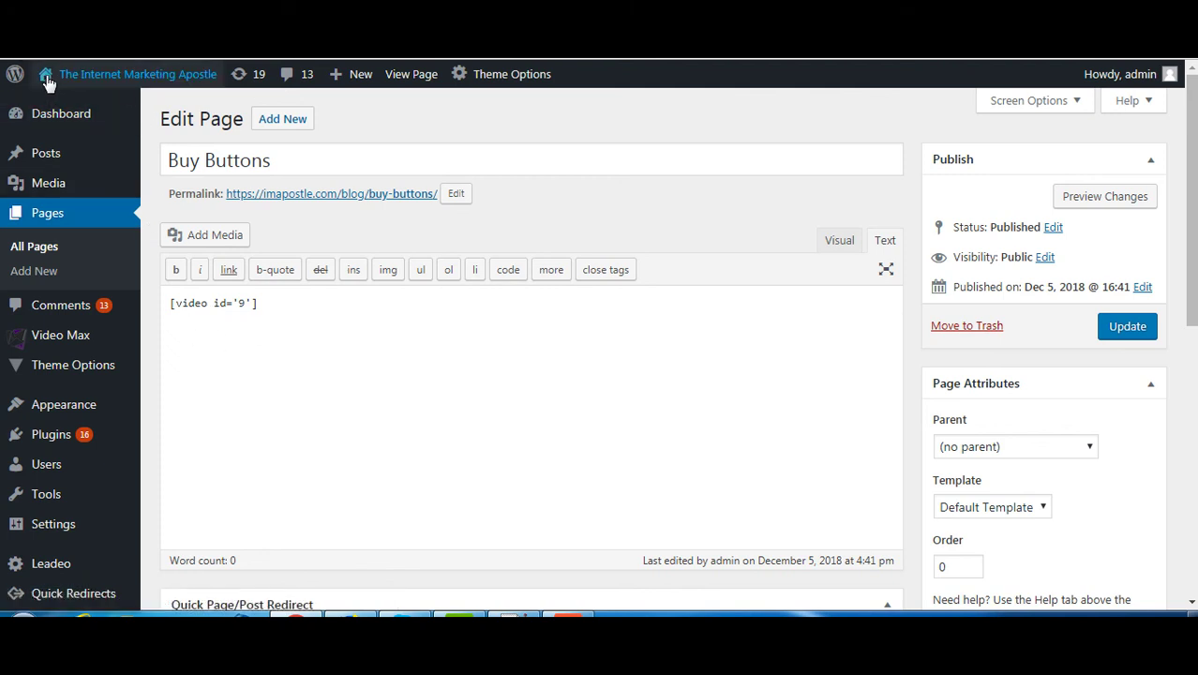
Return to the Video Max list, edit the Buy Buttons video to switch Autoplay to Pause, and save all changes
{"action": "key", "text": "alt+Left"}
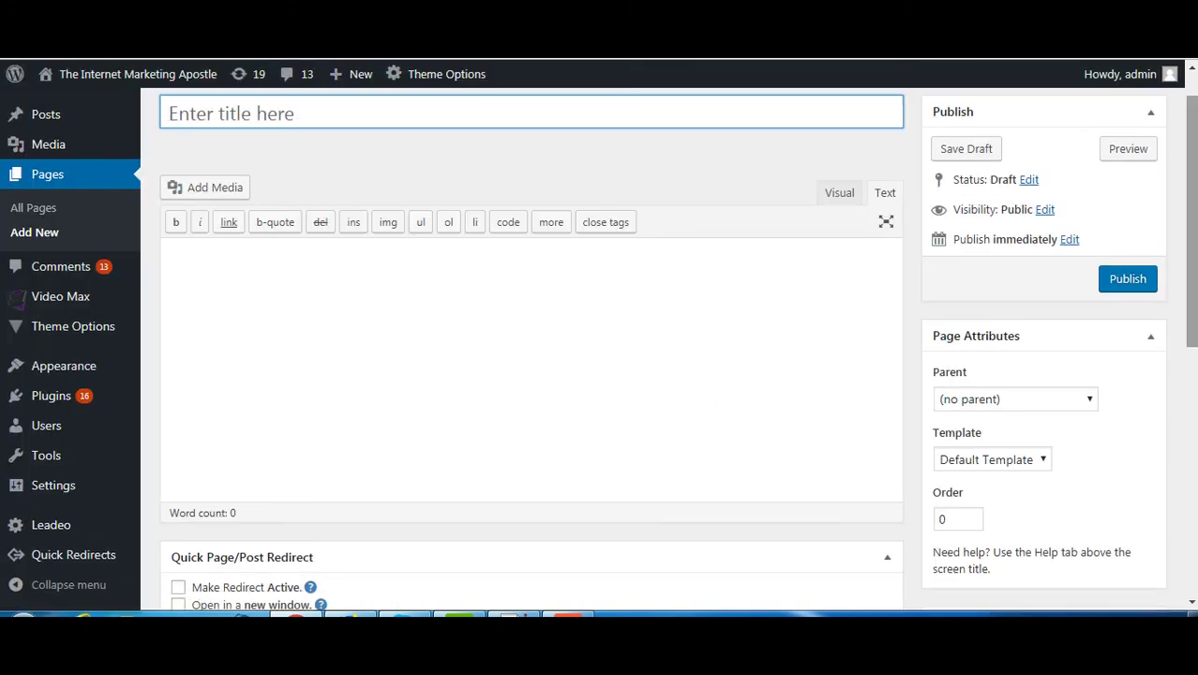
{"action": "scroll", "coordinate": [731, 389], "scroll_direction": "down", "scroll_amount": 5}
{"action": "scroll", "coordinate": [531, 347], "scroll_direction": "up", "scroll_amount": 5}
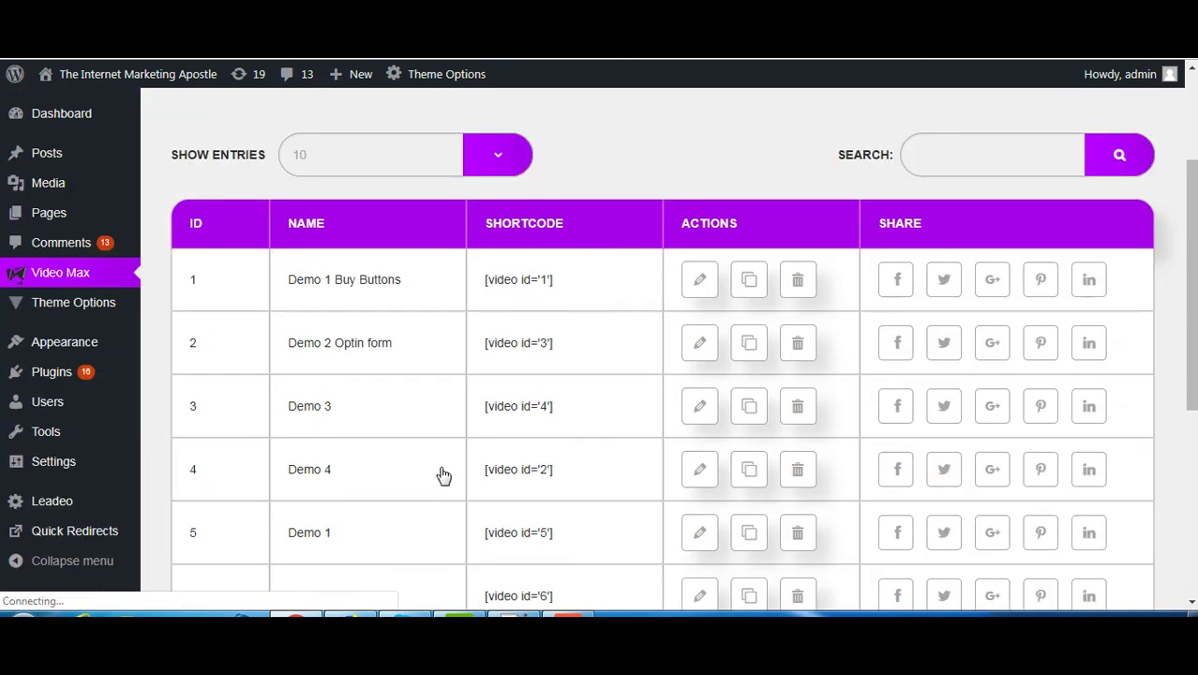
{"action": "scroll", "coordinate": [762, 516], "scroll_direction": "down", "scroll_amount": 5}
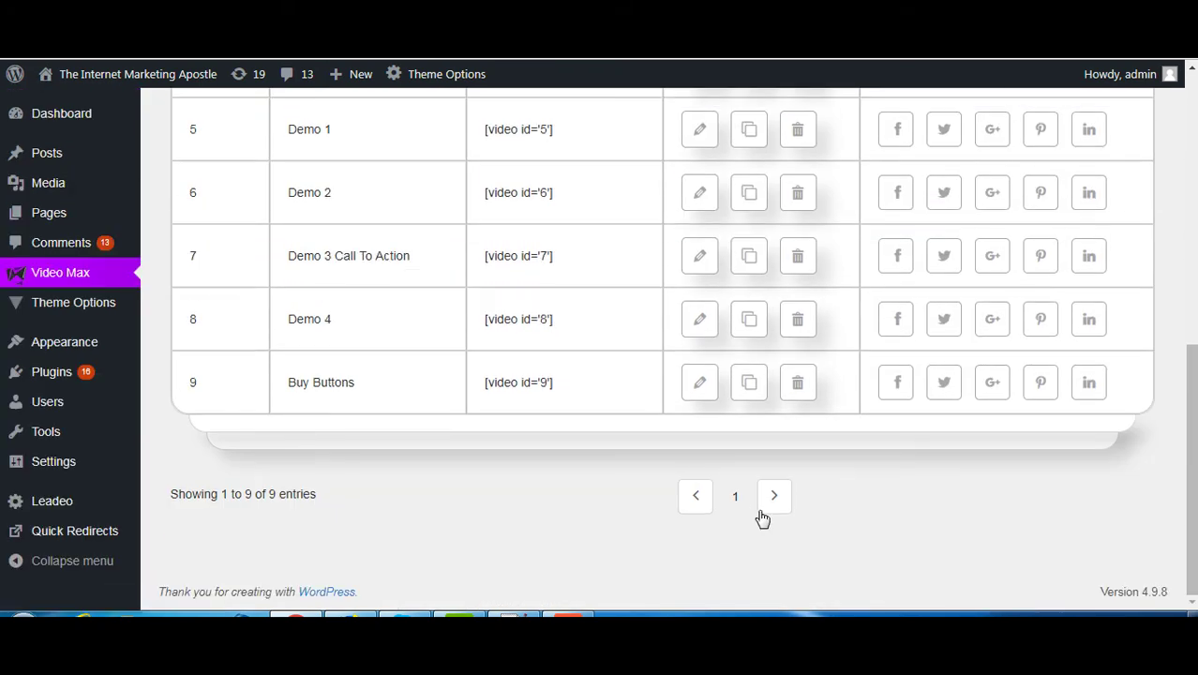
{"action": "left_click", "coordinate": [701, 384]}
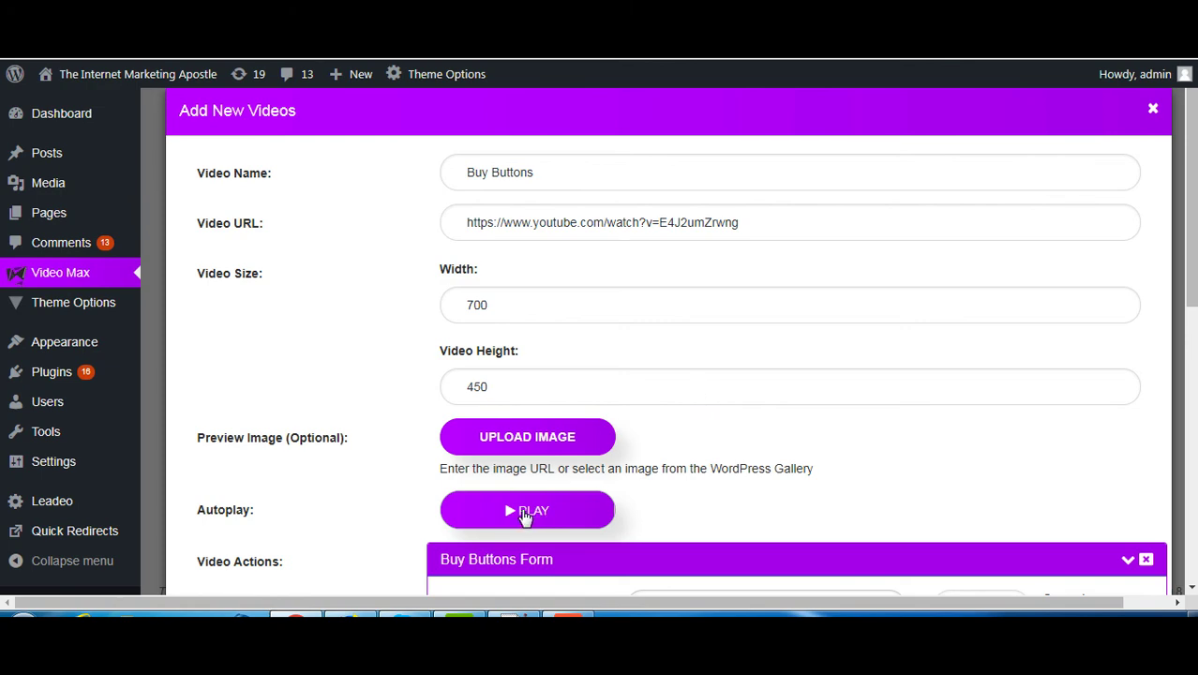
{"action": "left_click", "coordinate": [519, 514]}
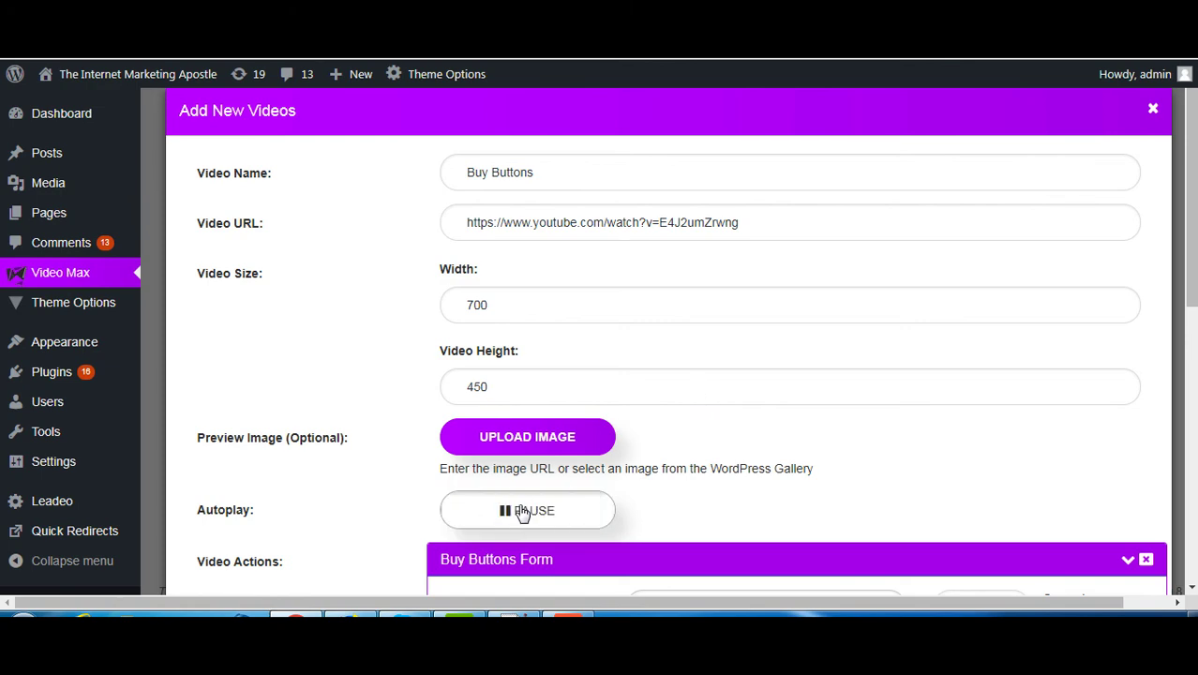
{"action": "left_click_drag", "start_coordinate": [1190, 270], "coordinate": [1191, 534]}
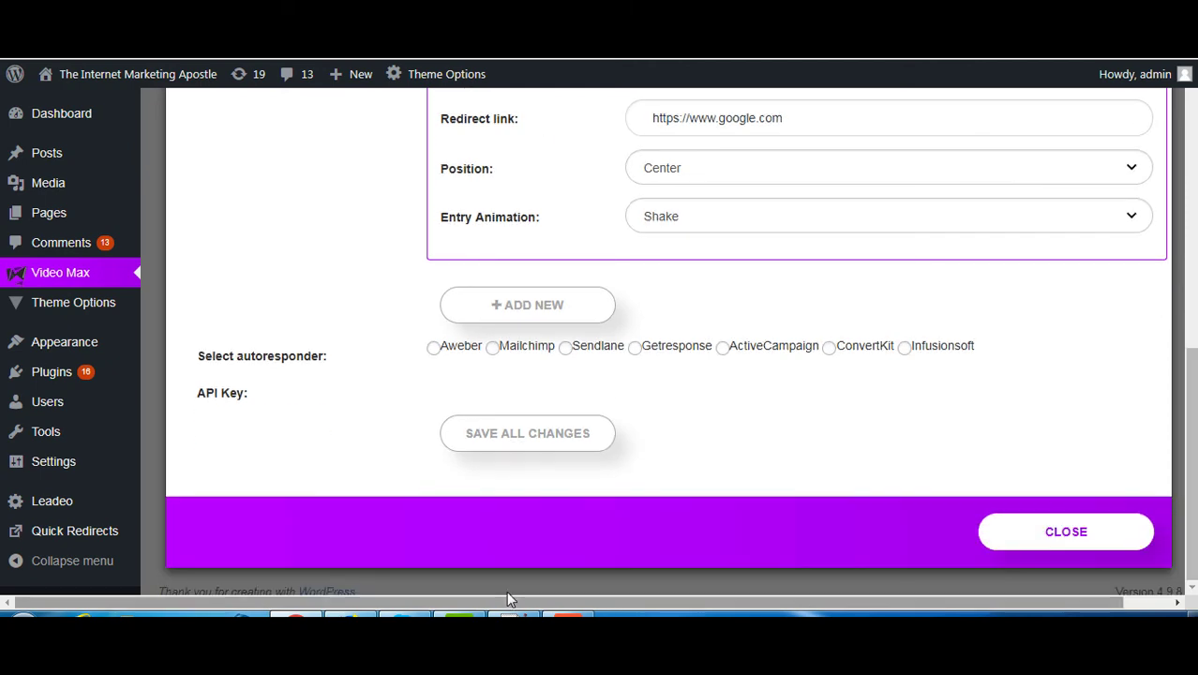
{"action": "left_click", "coordinate": [534, 437]}
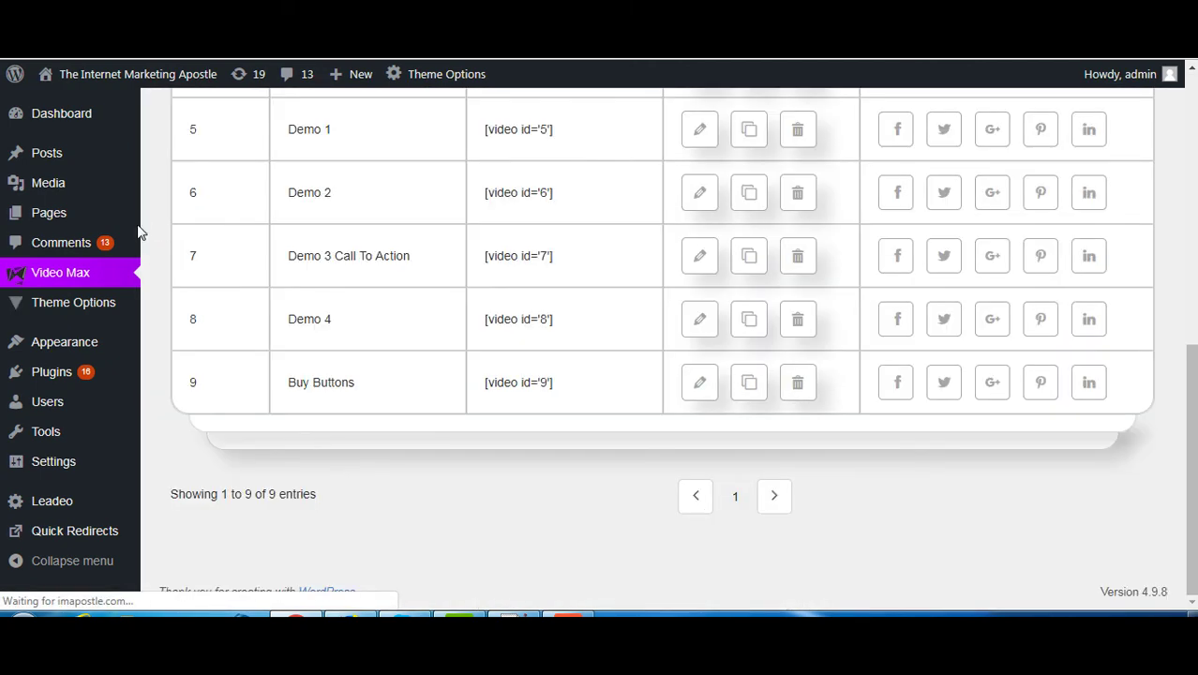
Find the Buy Buttons page in the list of all pages and view it on the site
{"action": "mouse_move", "coordinate": [59, 214]}
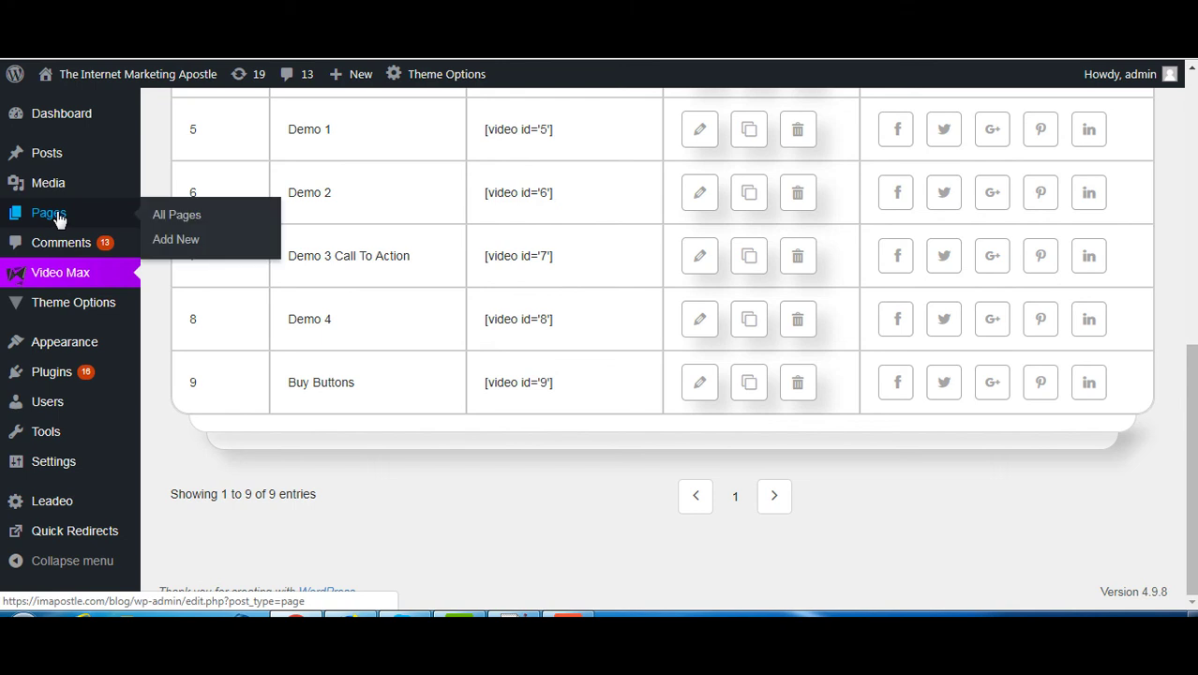
{"action": "left_click", "coordinate": [189, 222]}
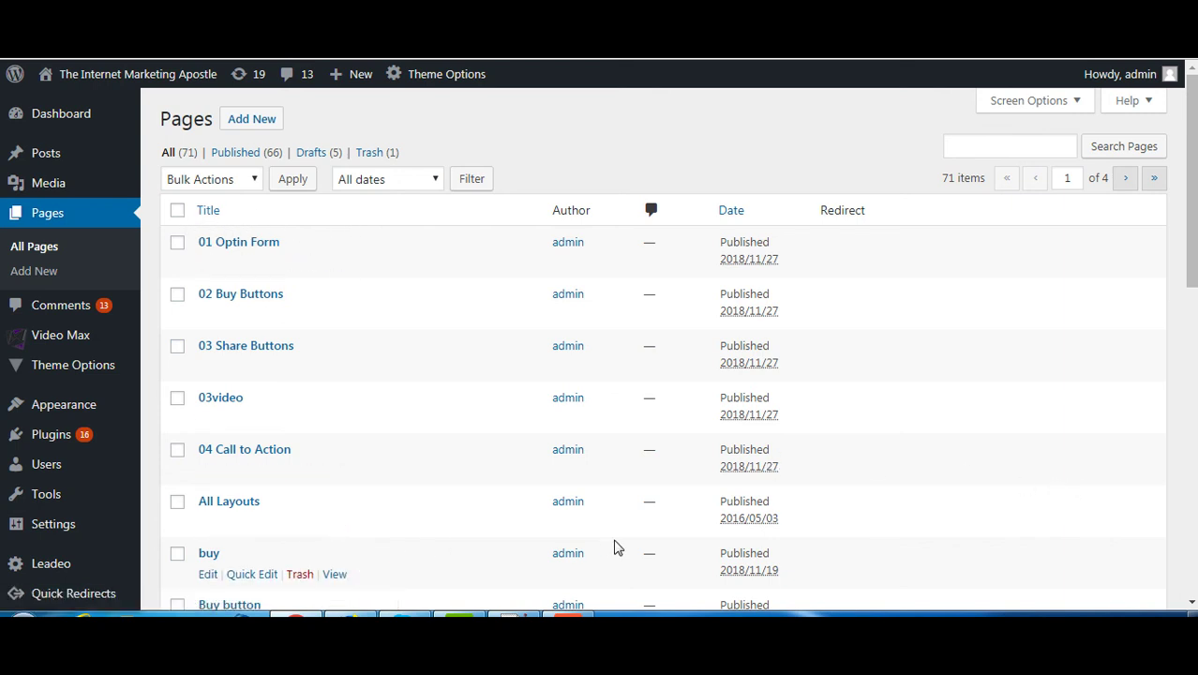
{"action": "left_click_drag", "start_coordinate": [1188, 271], "coordinate": [1188, 333]}
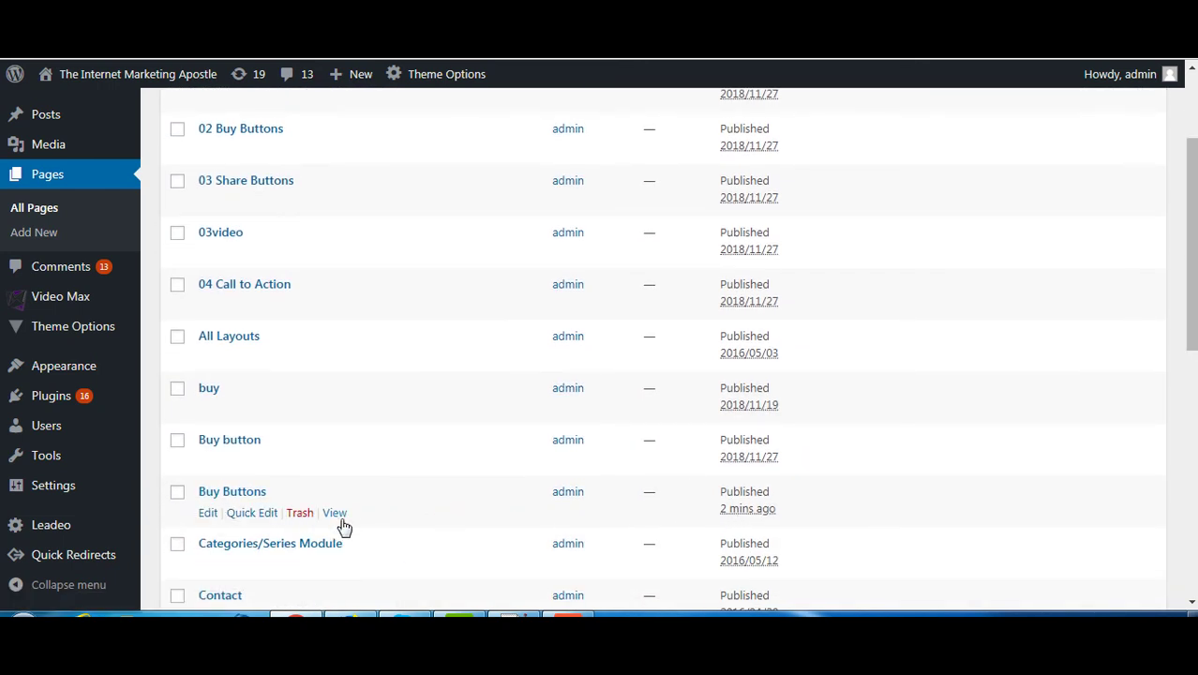
{"action": "left_click", "coordinate": [335, 514]}
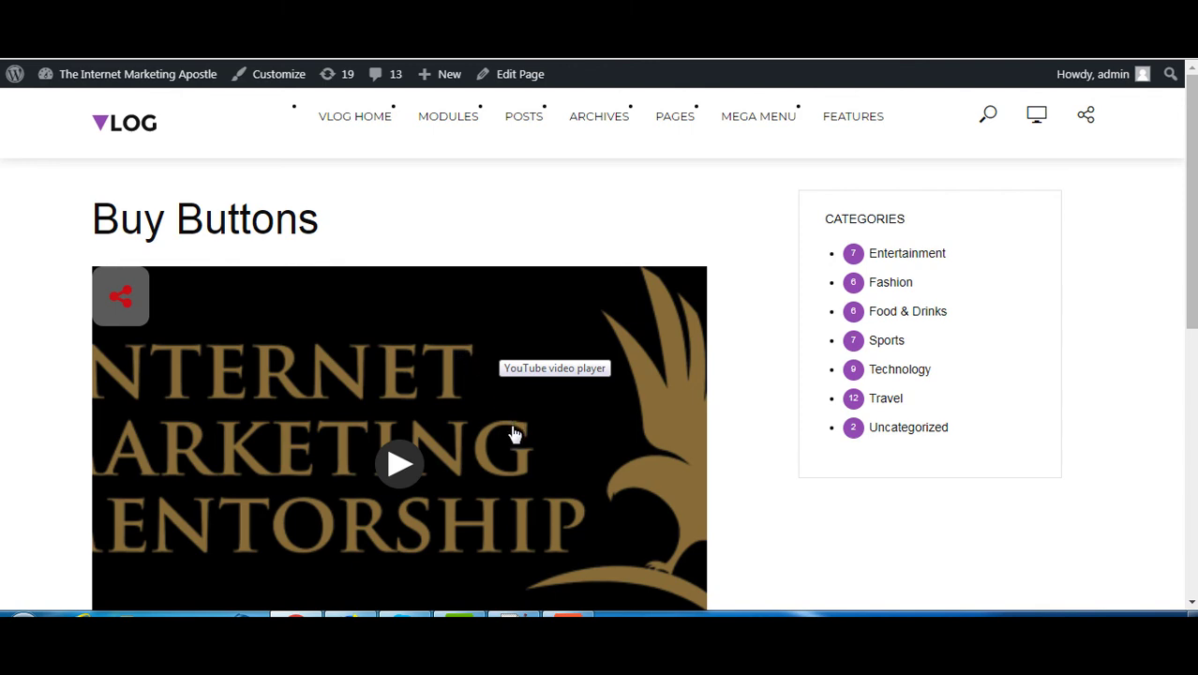
Play the embedded video, test the Buy Now! button's redirect link, and return to the page to pause the video
{"action": "left_click", "coordinate": [398, 478]}
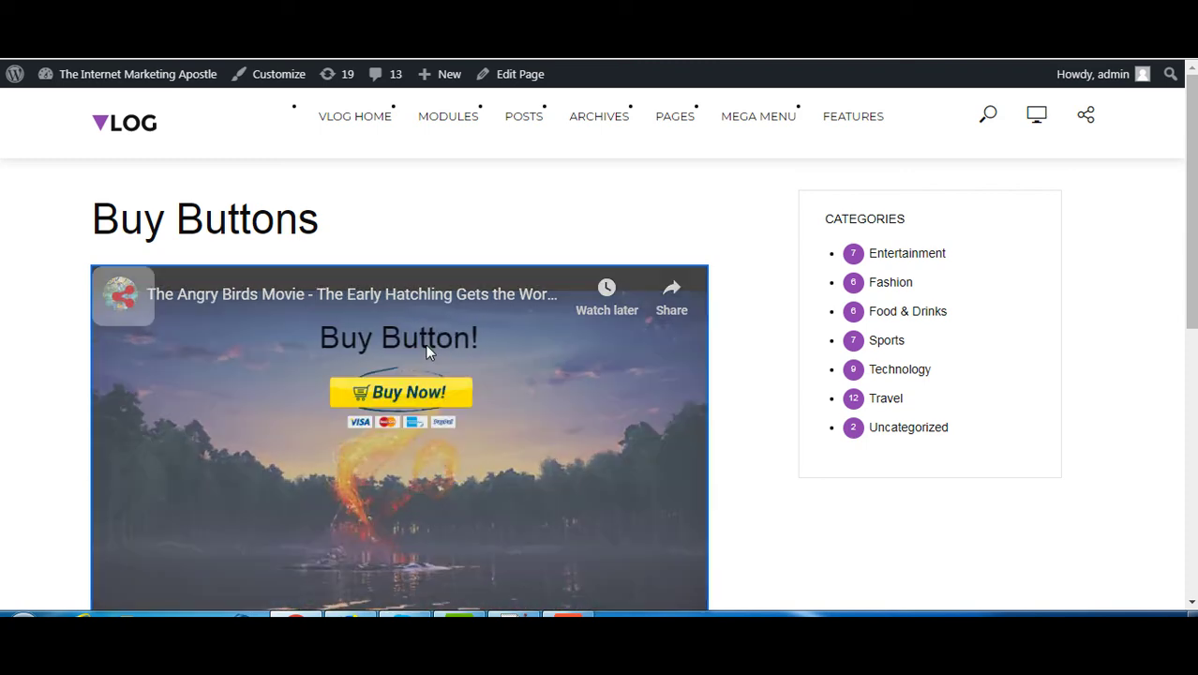
{"action": "left_click", "coordinate": [381, 395]}
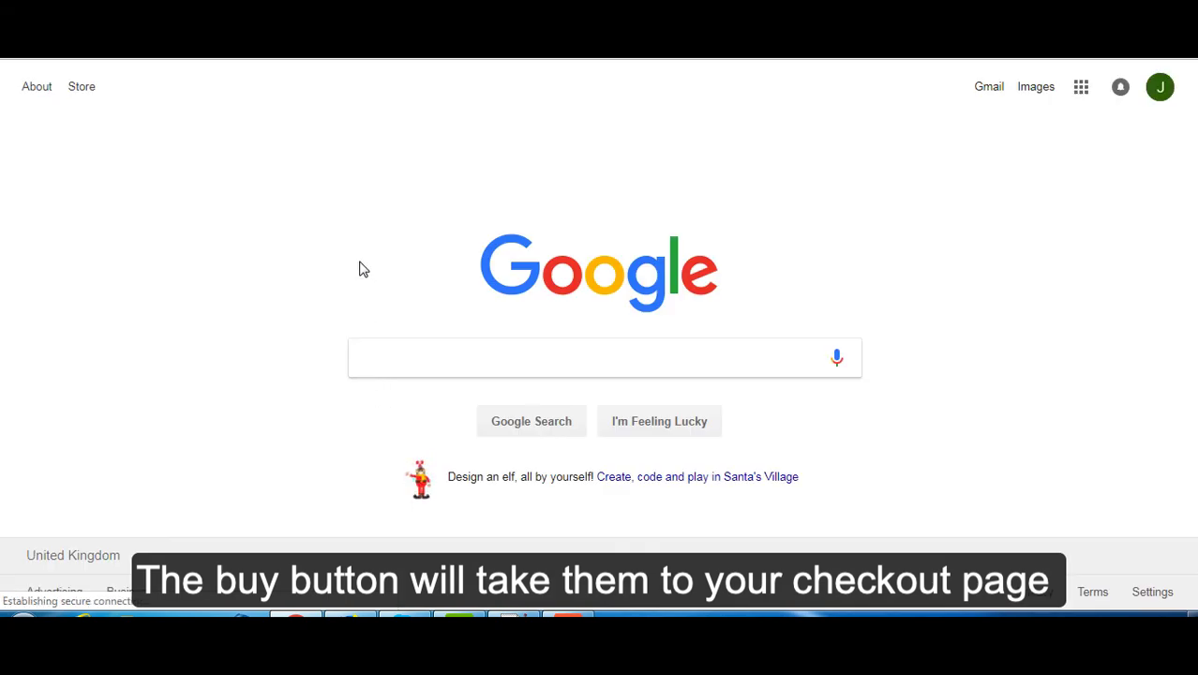
{"action": "left_click", "coordinate": [188, 19]}
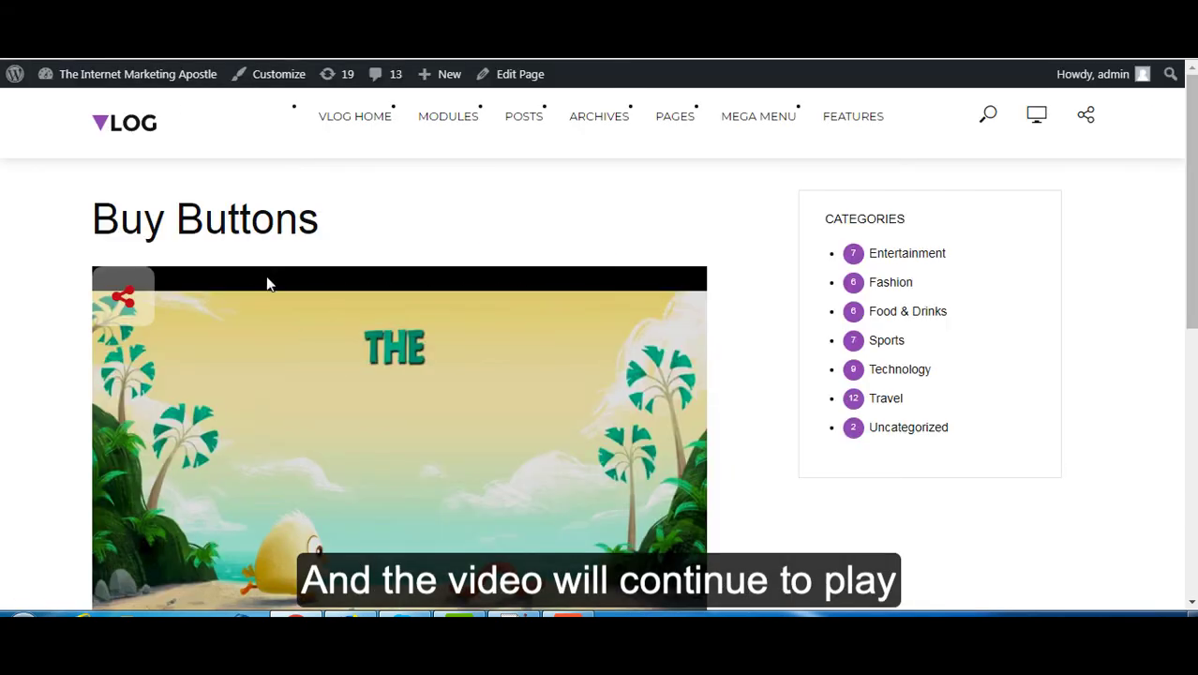
{"action": "left_click", "coordinate": [384, 484]}
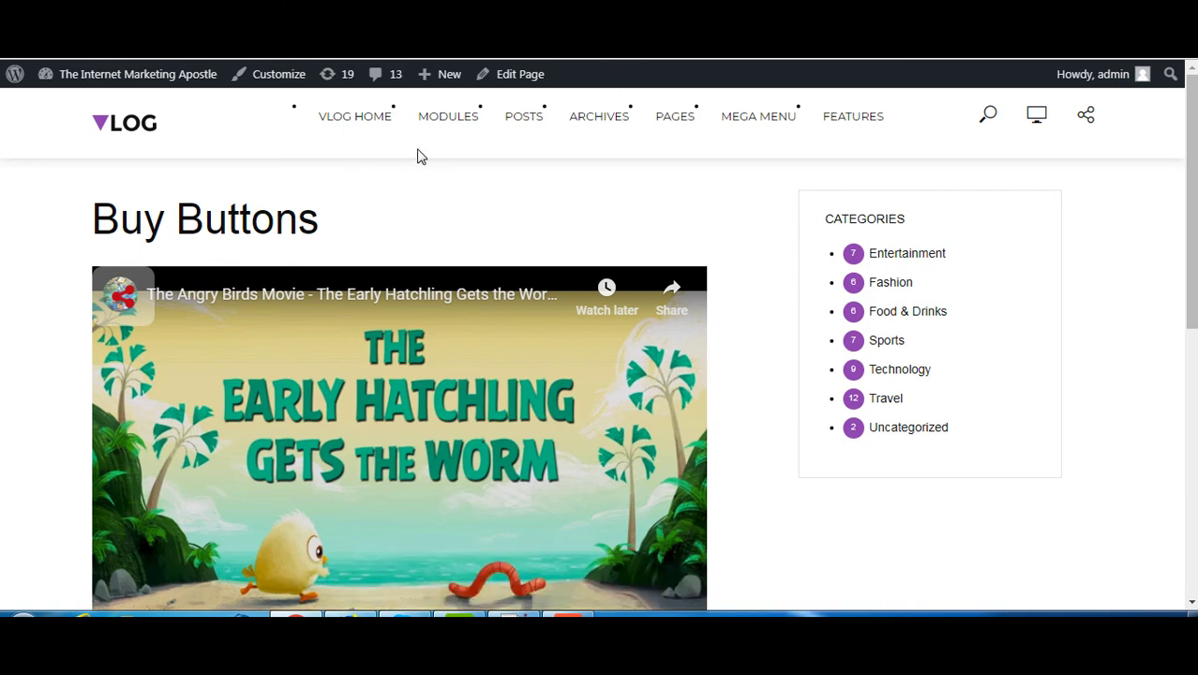
{"action": "mouse_move", "coordinate": [377, 124]}
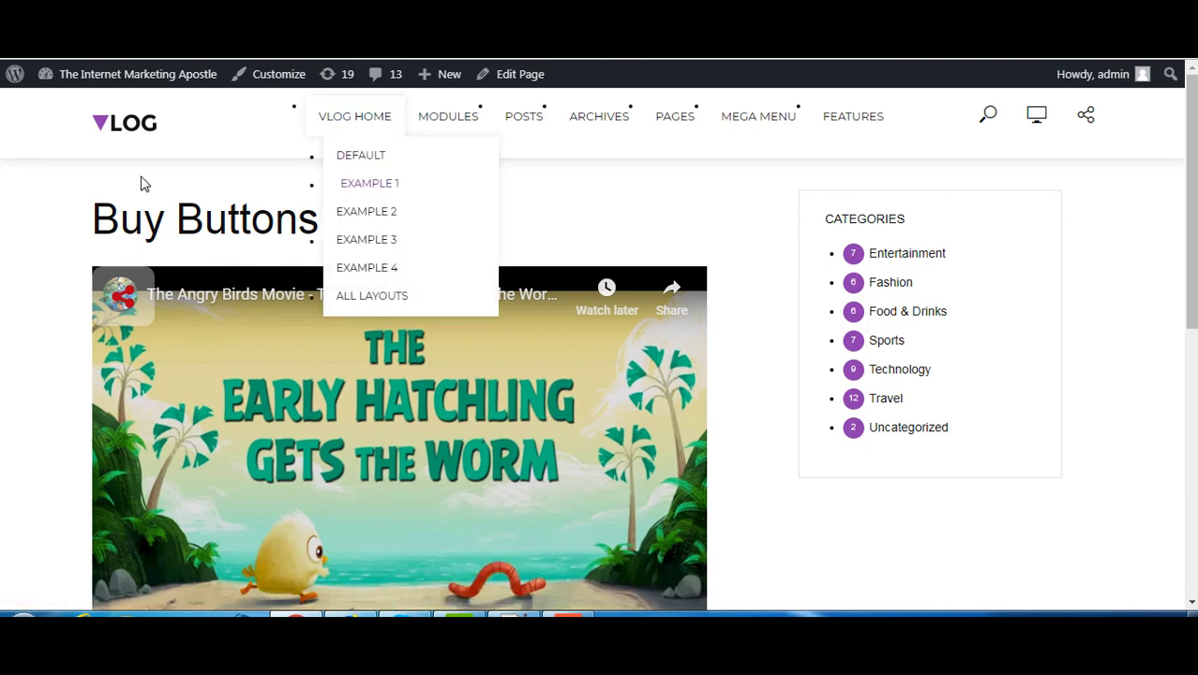